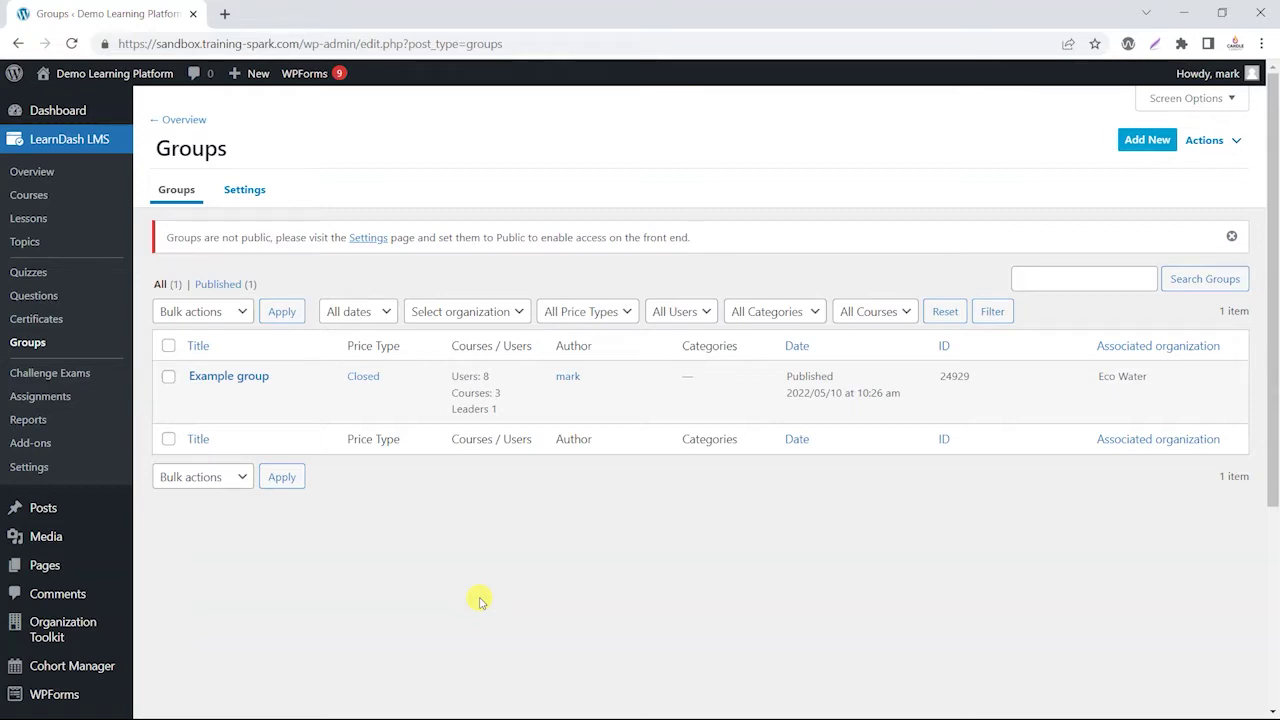
- Examine the user, course and leader counts shown for Example group in the groups list
mouse_move(425, 378)
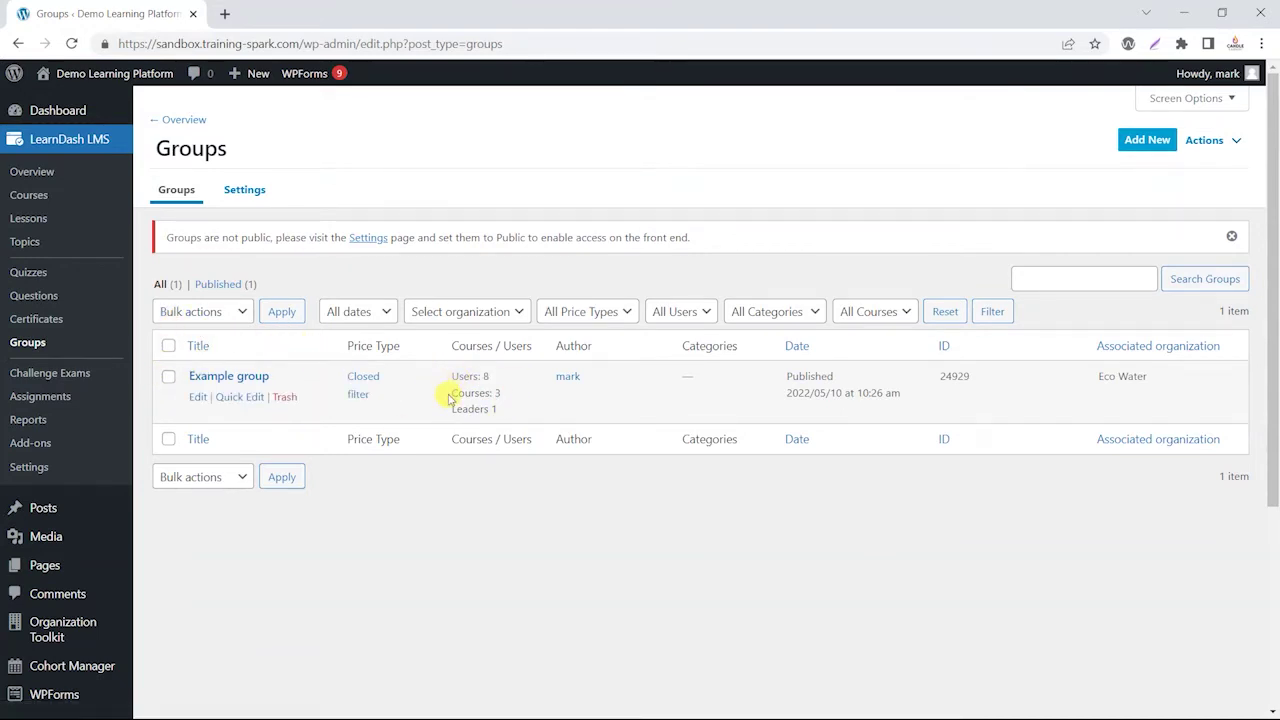
drag(452, 393, 511, 392)
click(507, 398)
double_click(486, 376)
click(514, 397)
drag(500, 413, 443, 408)
click(491, 417)
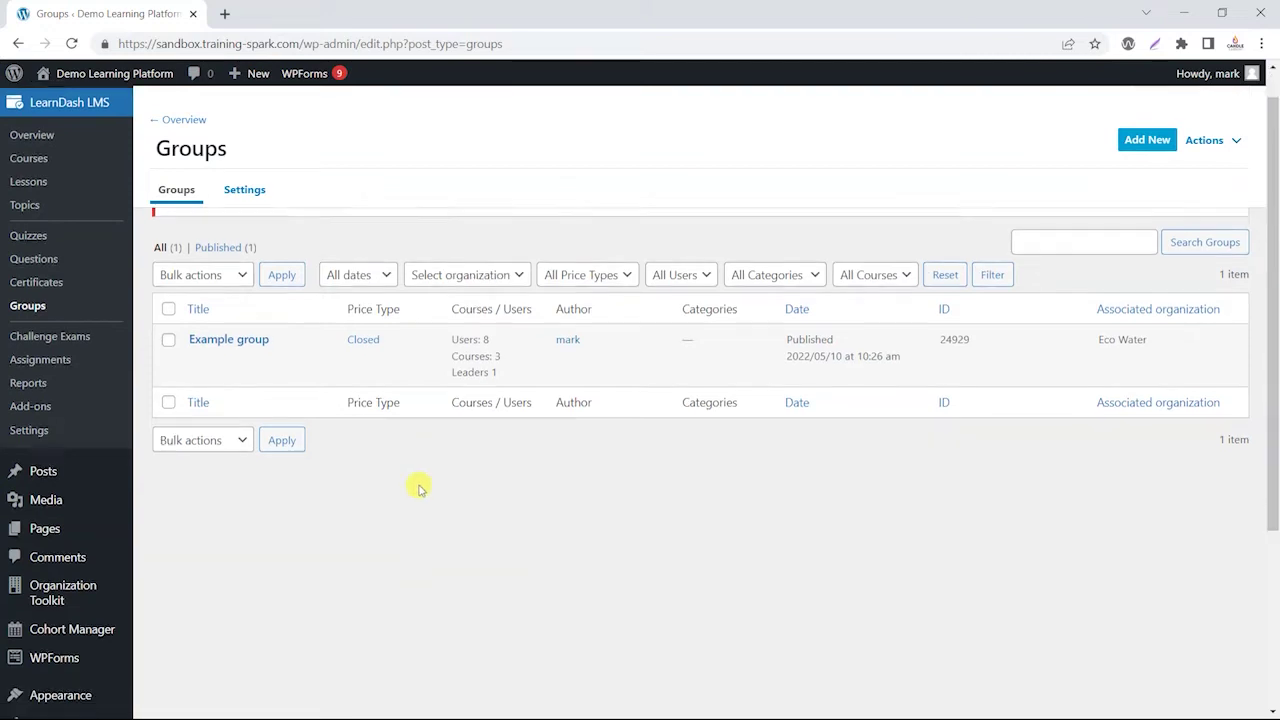
- Open the first listed user's profile for editing and choose Group Leader as the role
scroll(350, 495, down, 3)
click(48, 484)
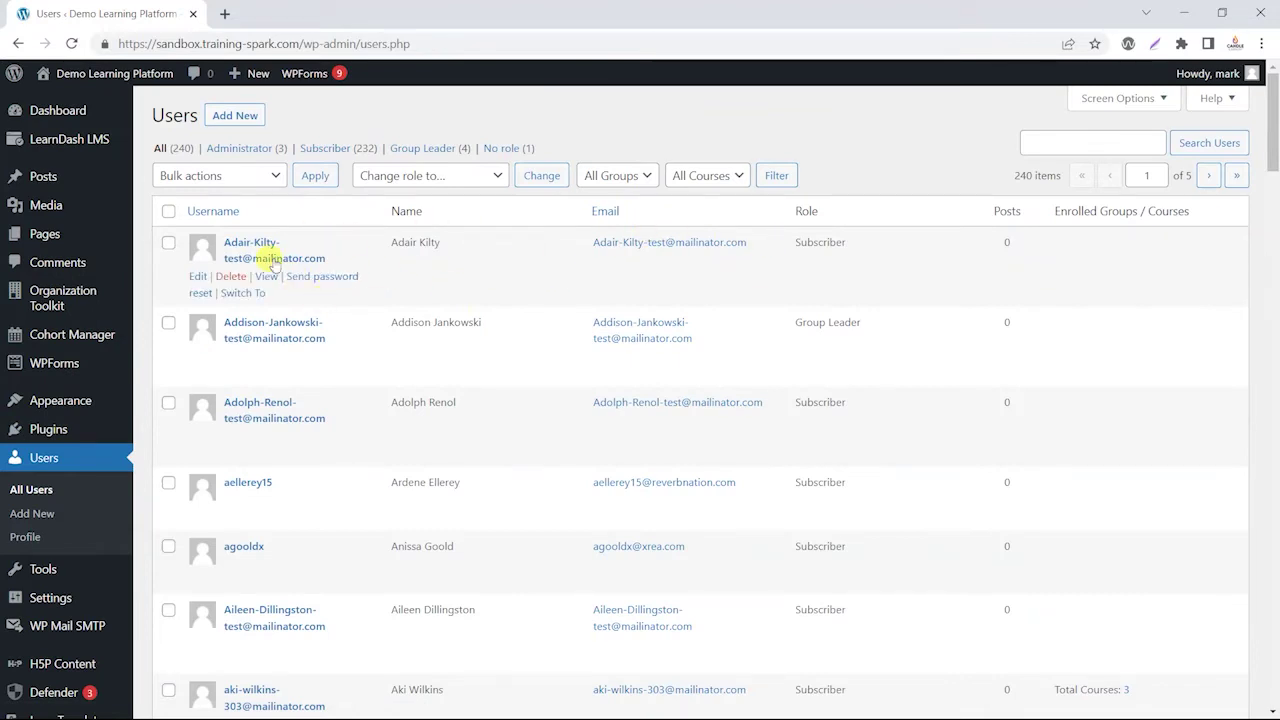
click(197, 279)
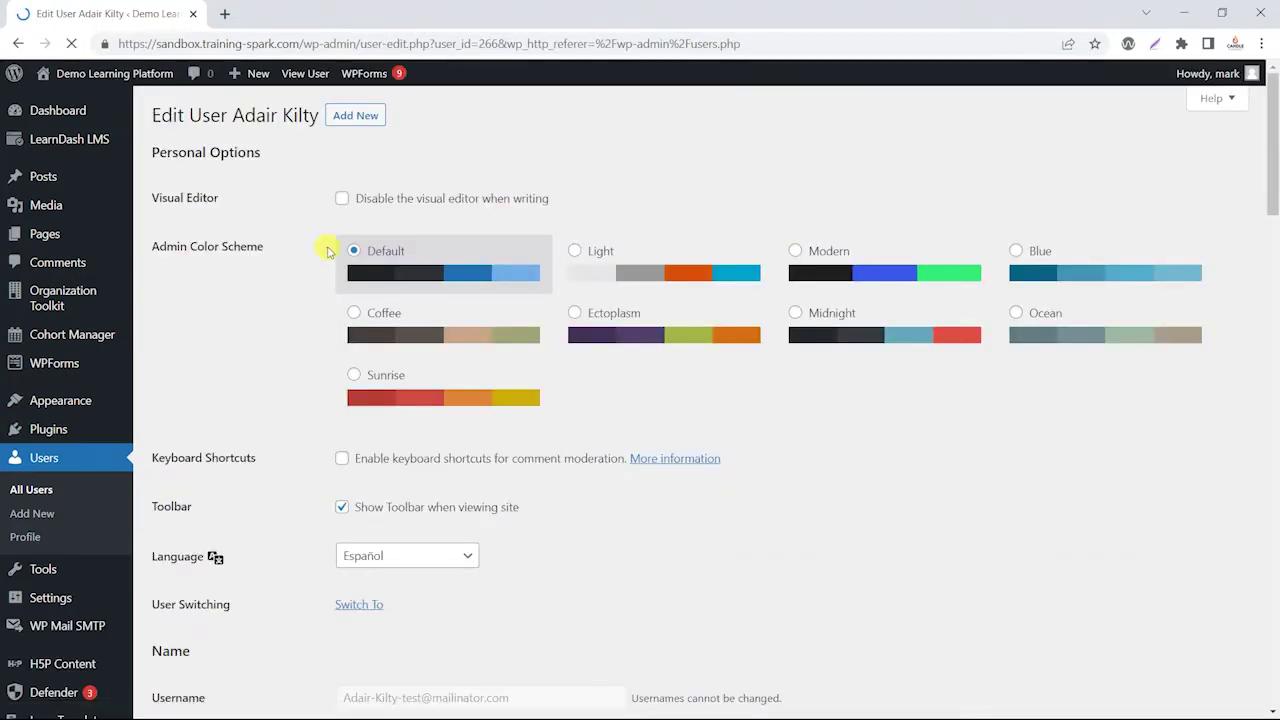
scroll(775, 416, down, 7)
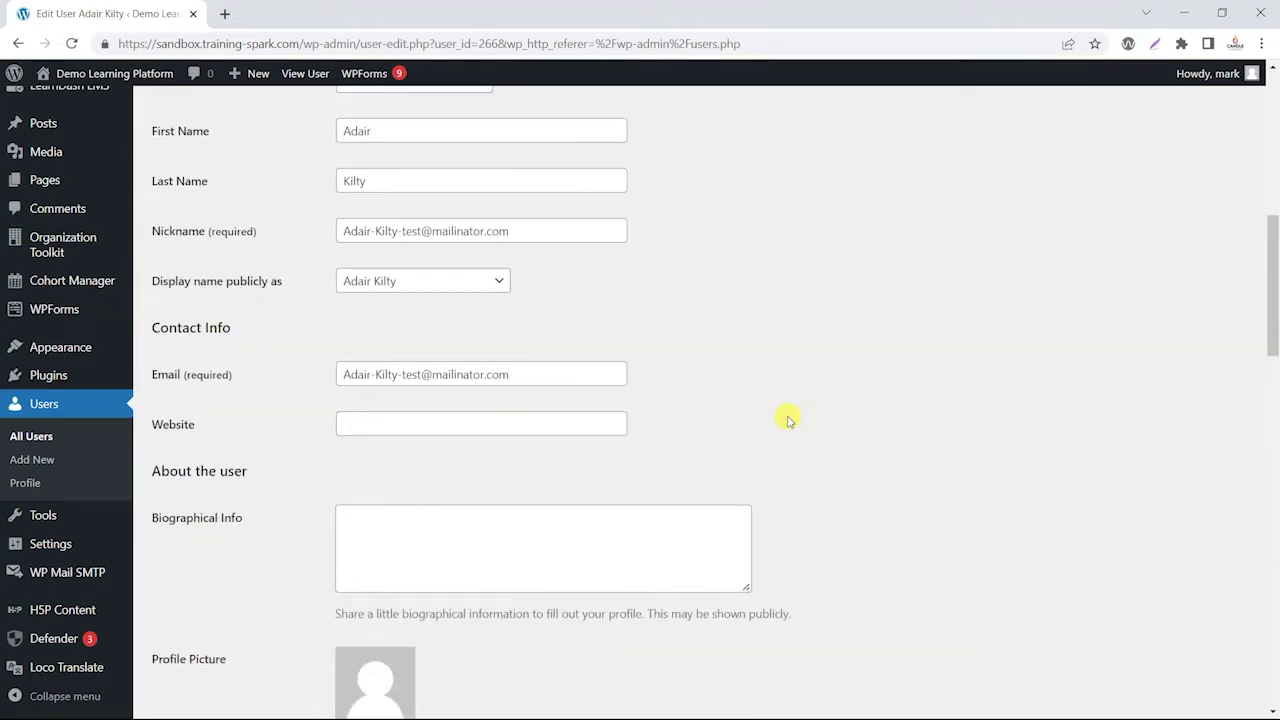
scroll(790, 405, down, 4)
scroll(803, 426, up, 6)
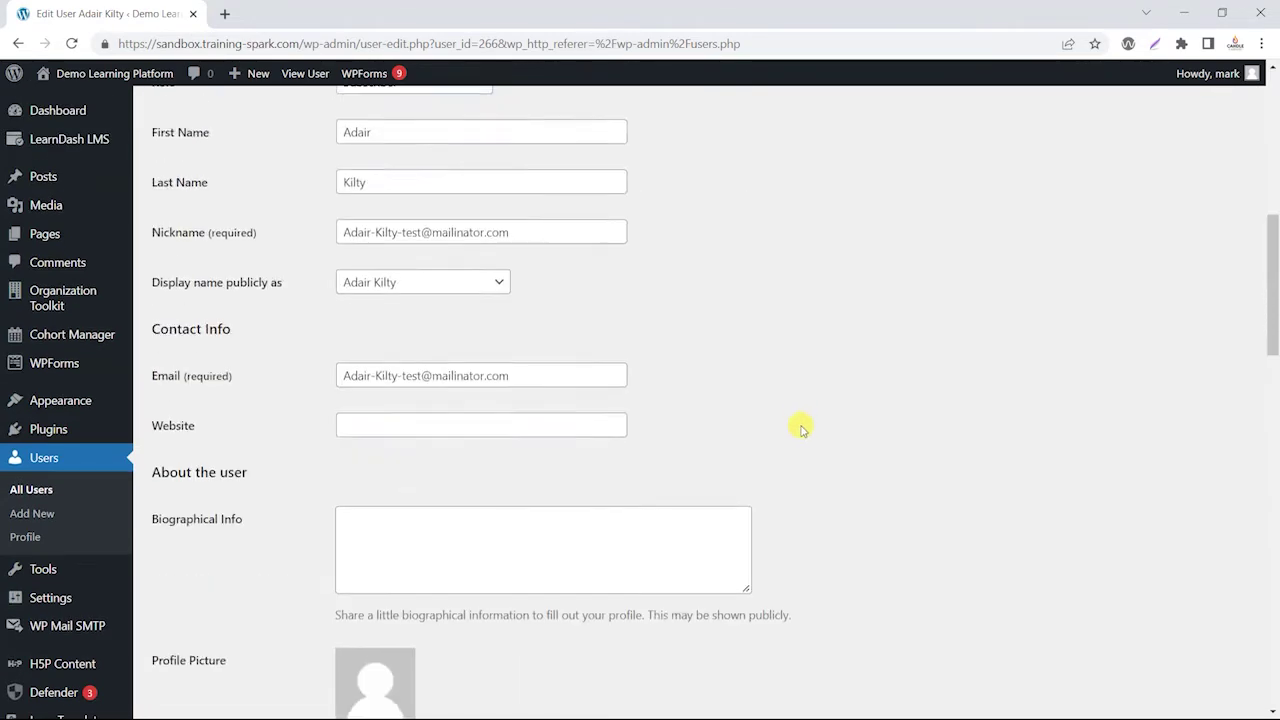
click(378, 331)
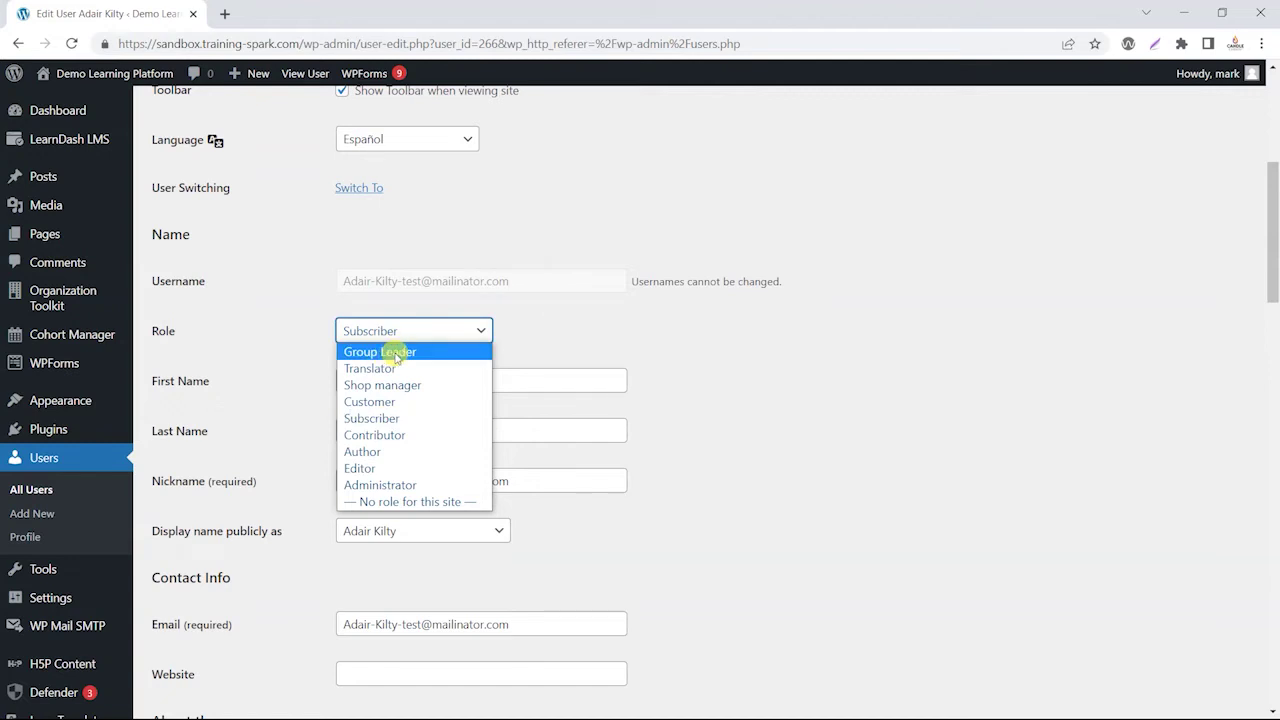
click(398, 354)
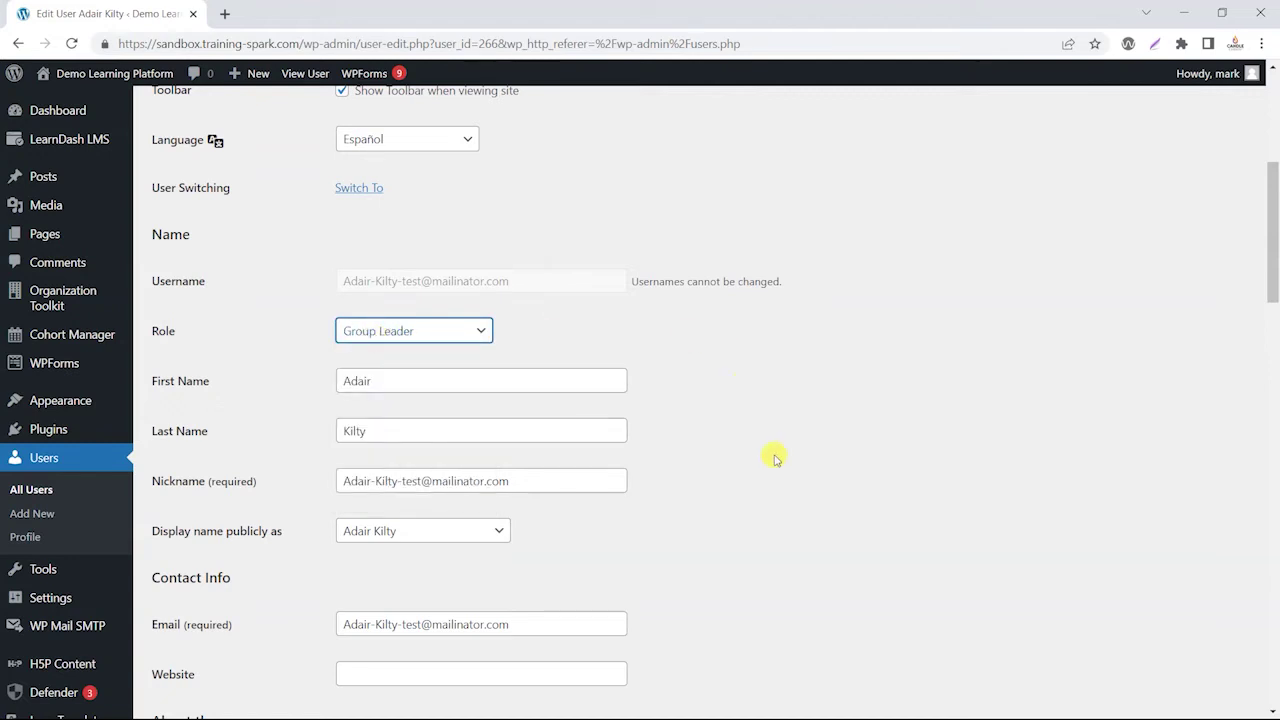
scroll(775, 459, down, 12)
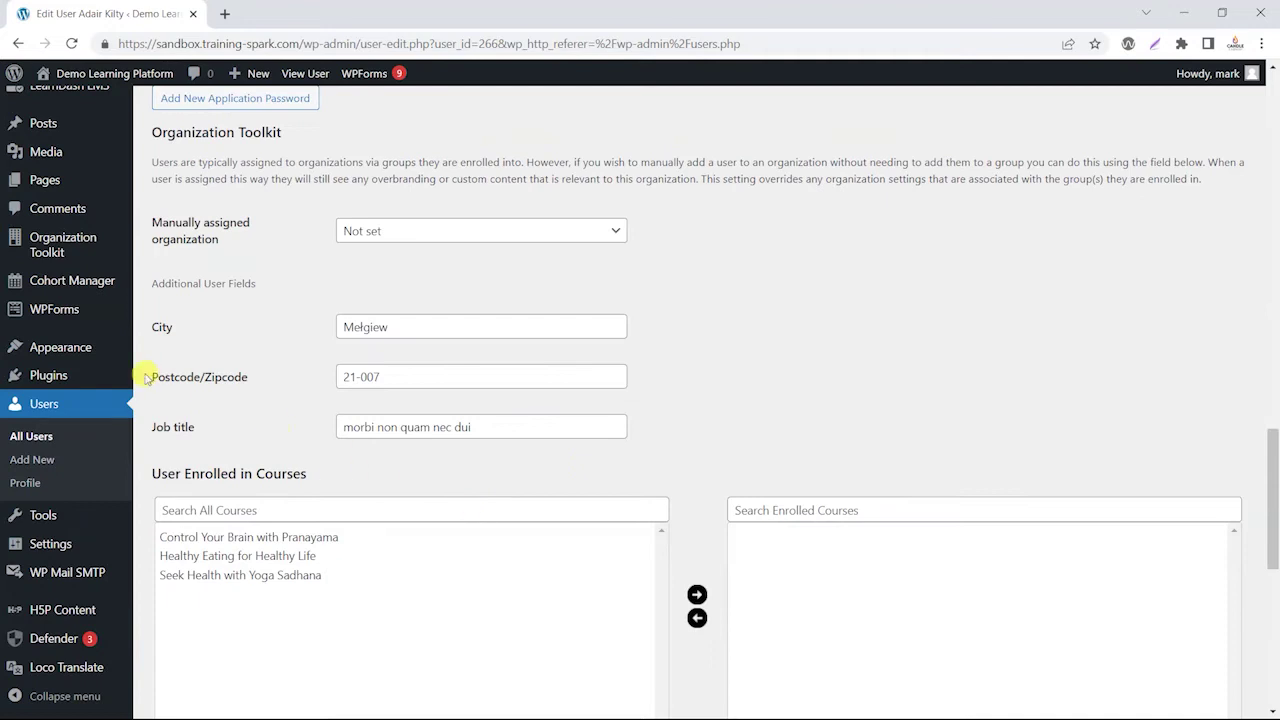
scroll(277, 378, up, 3)
- Open the user assignments of Example group, review its users and group leaders, and return to the groups list
mouse_move(93, 143)
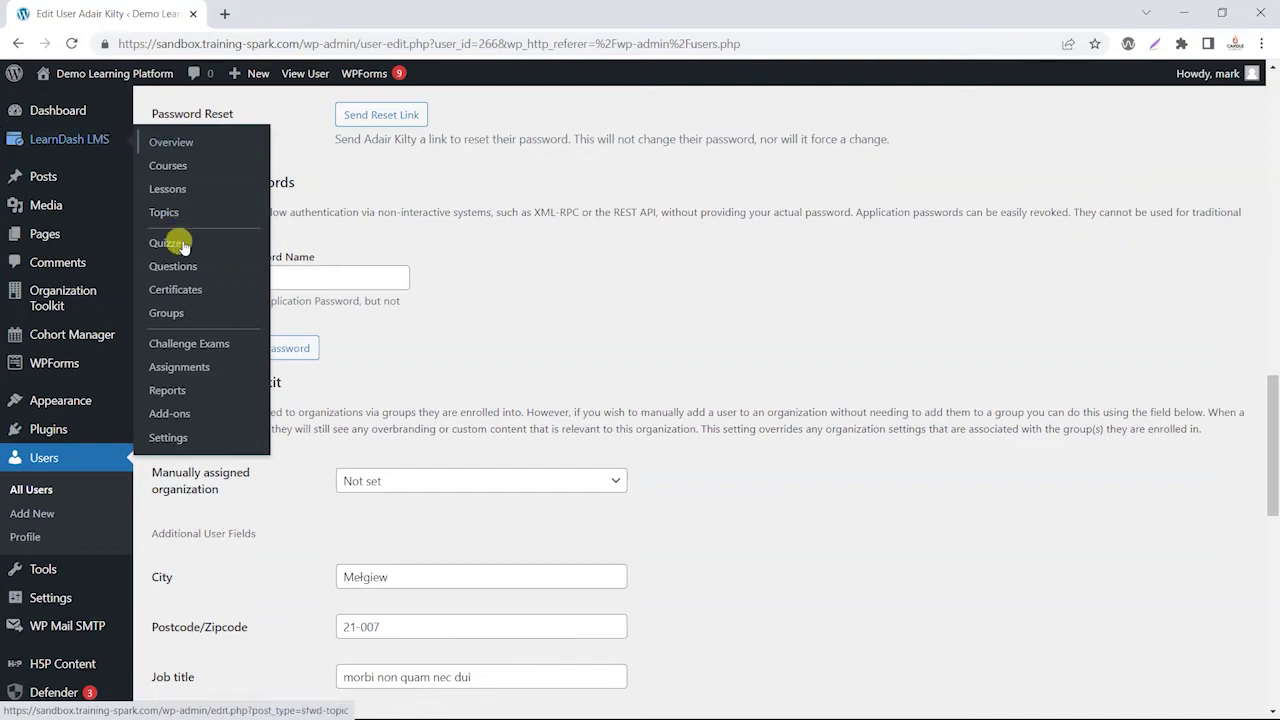
click(168, 315)
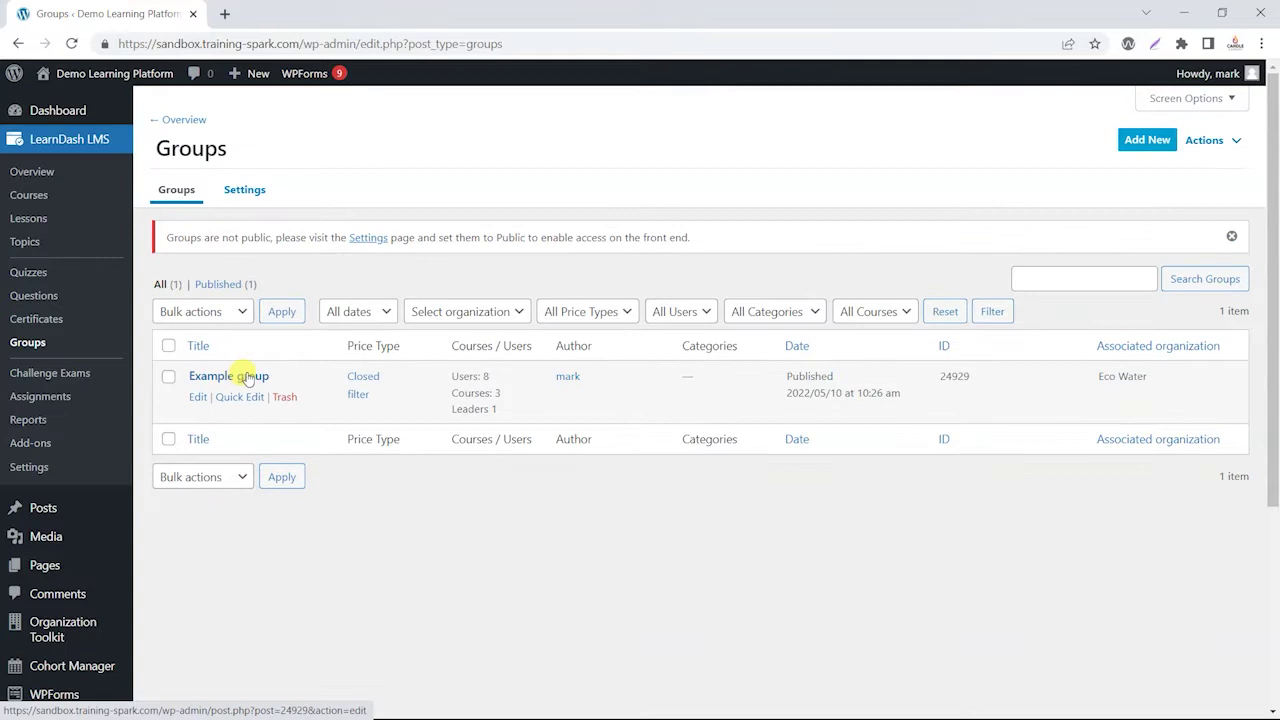
click(197, 398)
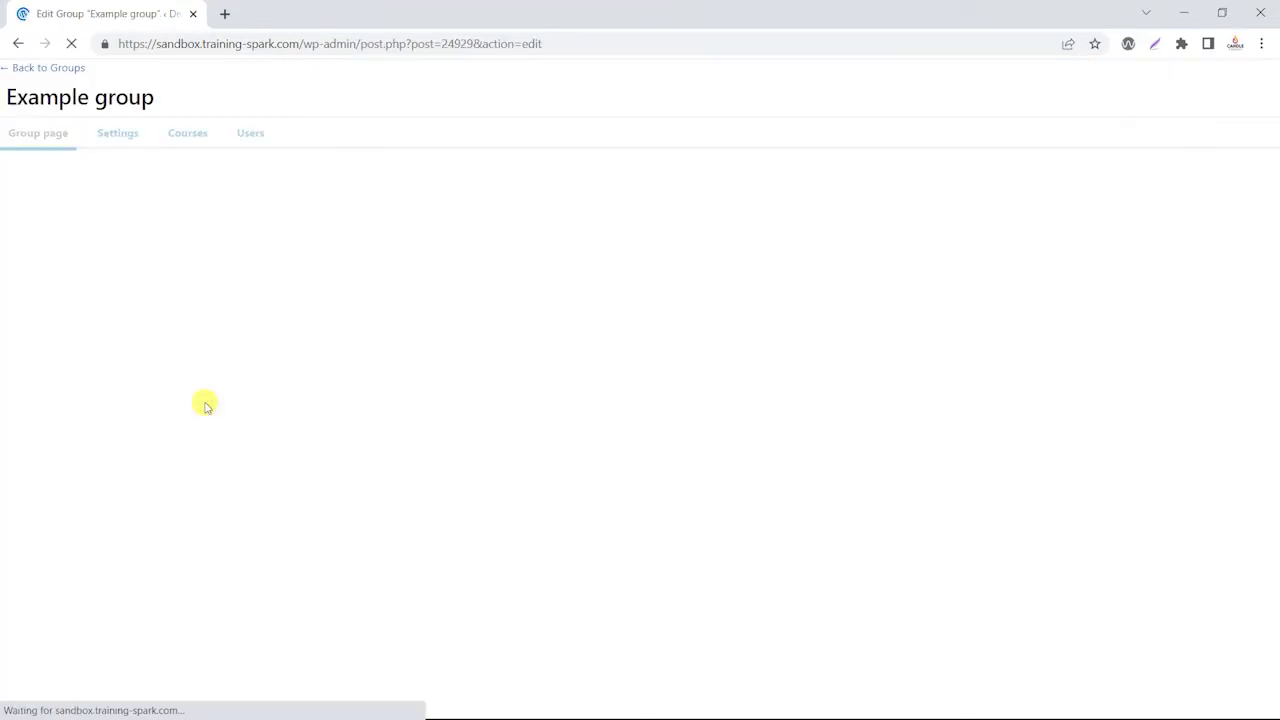
click(250, 143)
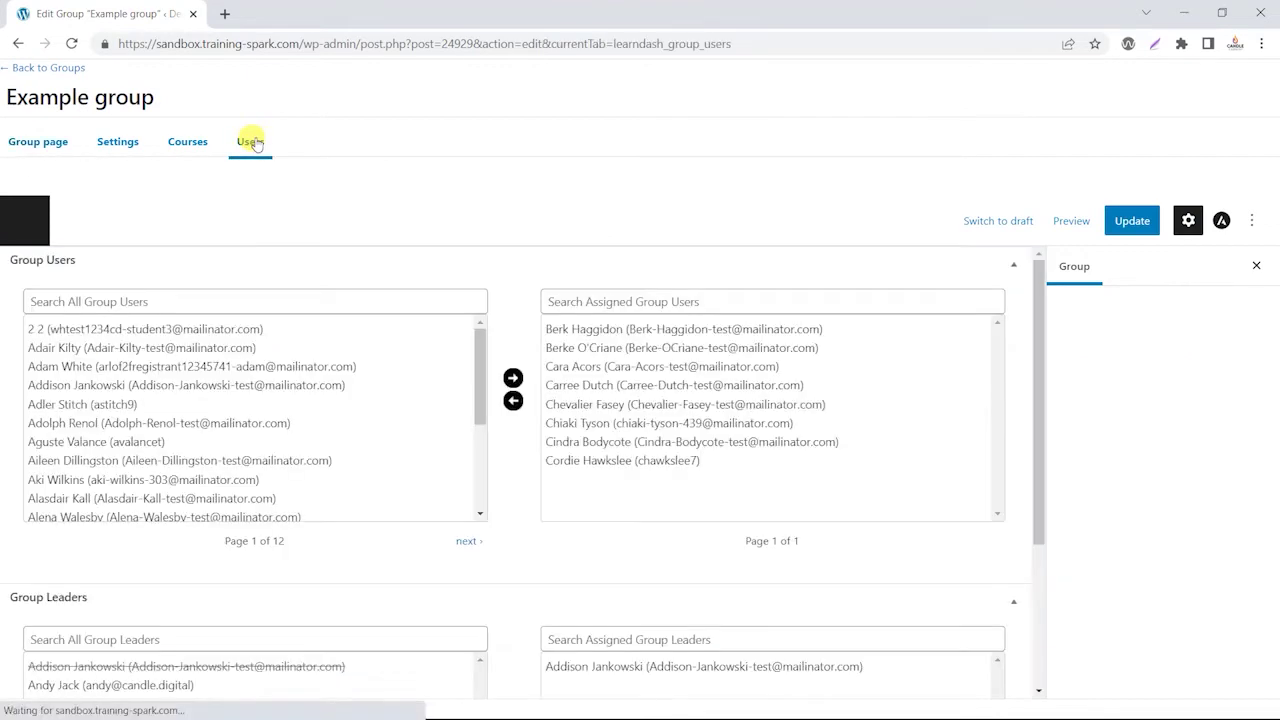
scroll(495, 392, down, 2)
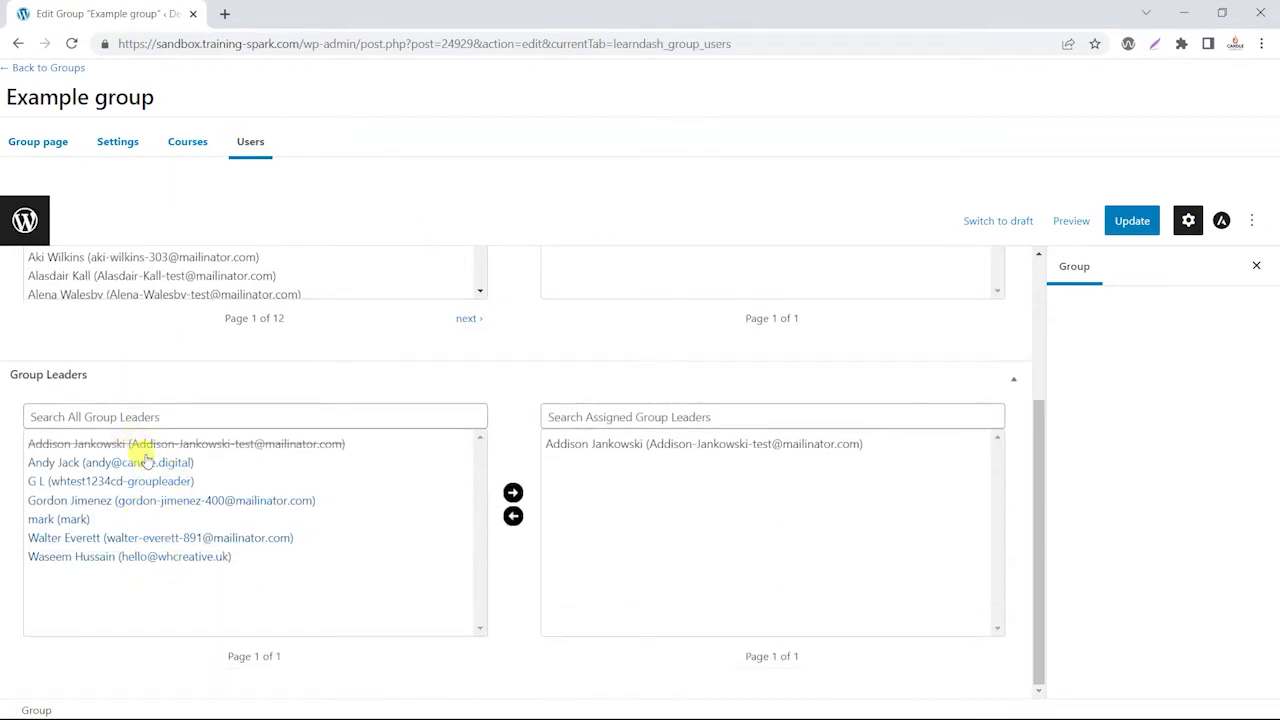
scroll(575, 458, up, 1)
scroll(690, 550, up, 2)
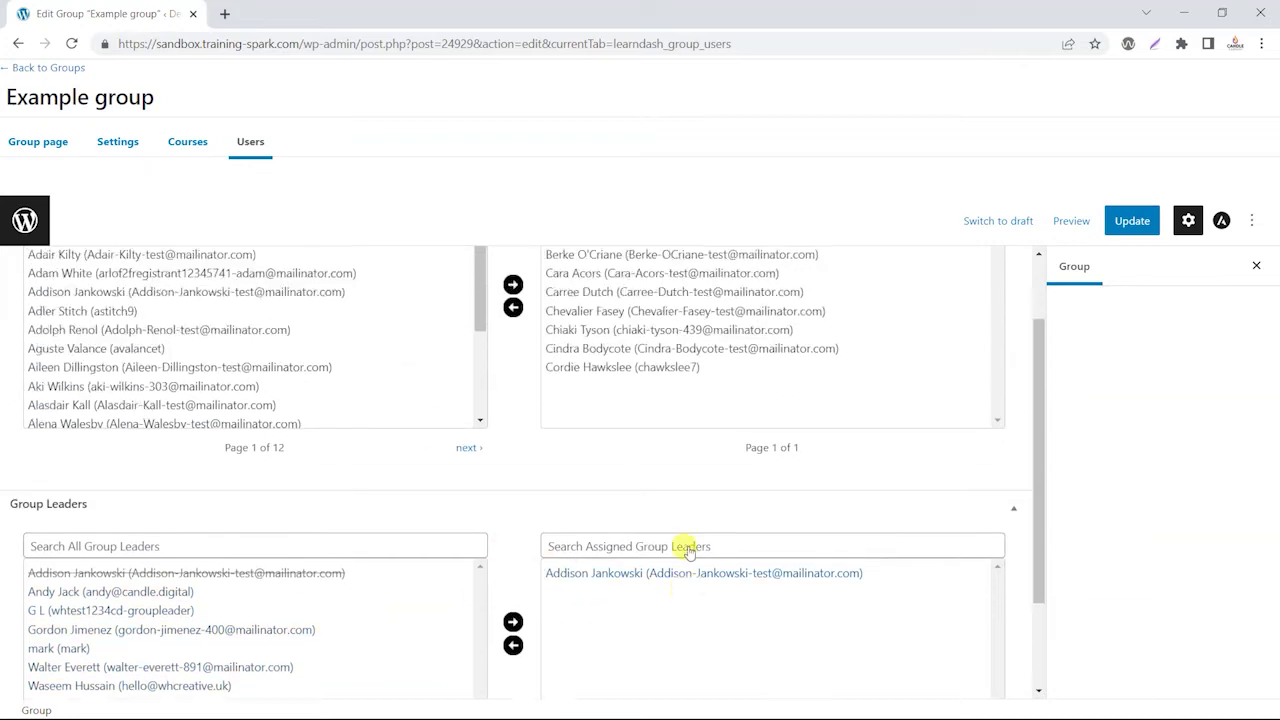
click(52, 69)
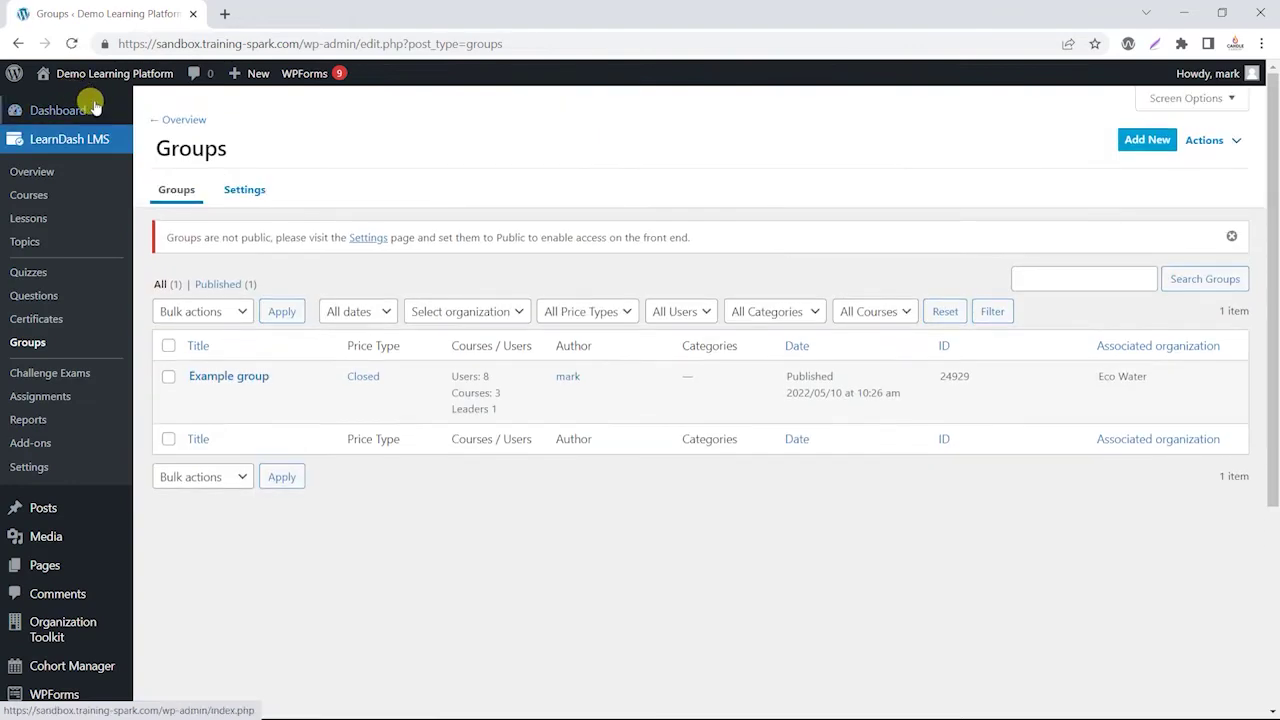
- Switch to the group leader's incognito browser window and reload the Example group page
mouse_move(100, 112)
key(alt+Tab)
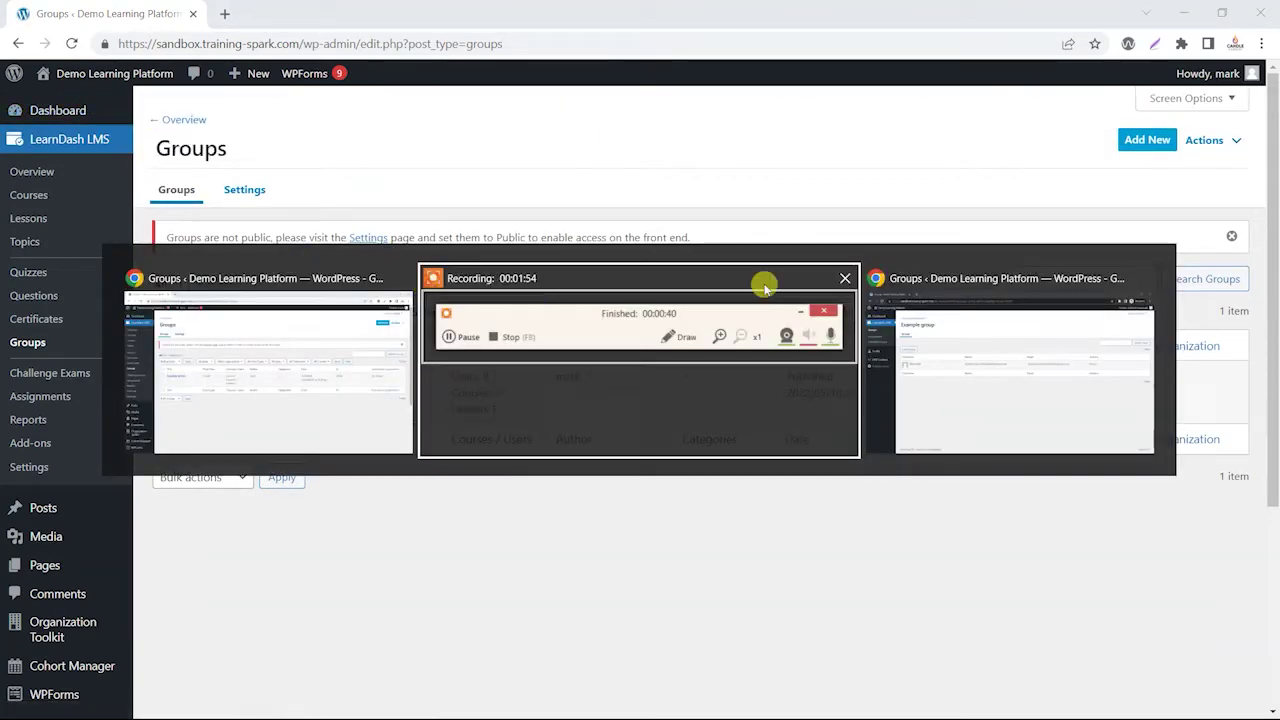
click(960, 328)
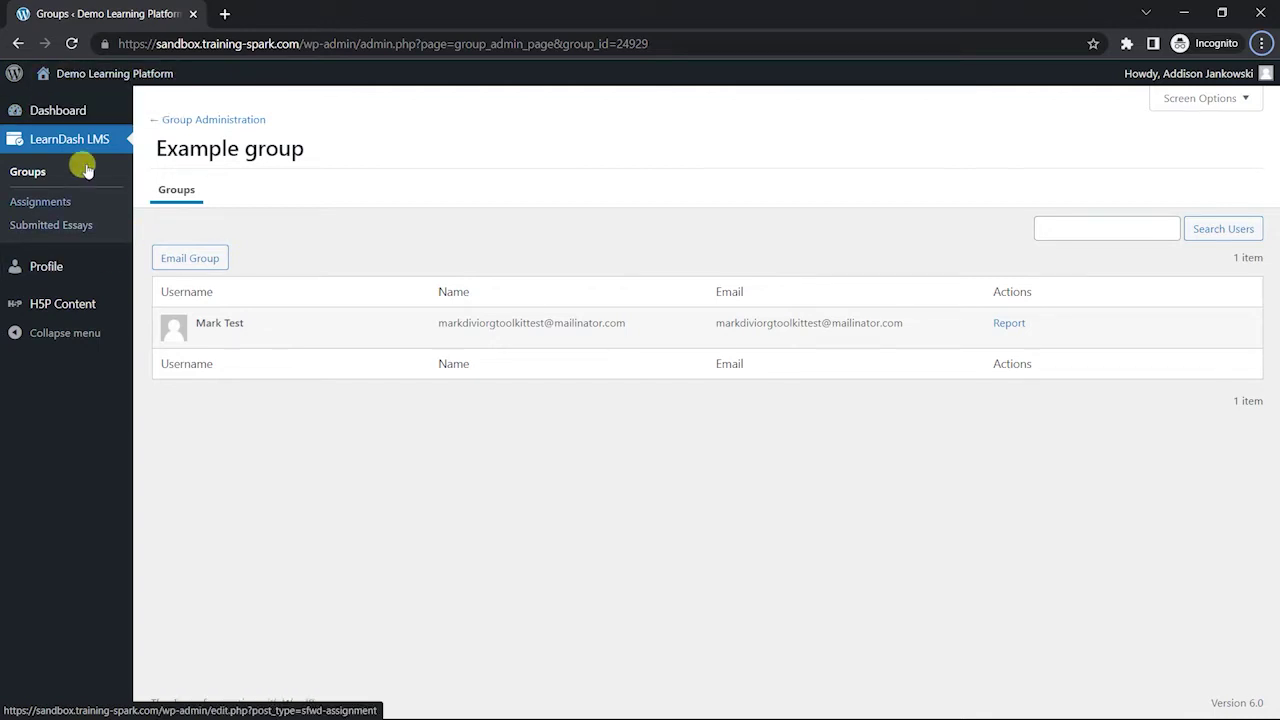
click(71, 43)
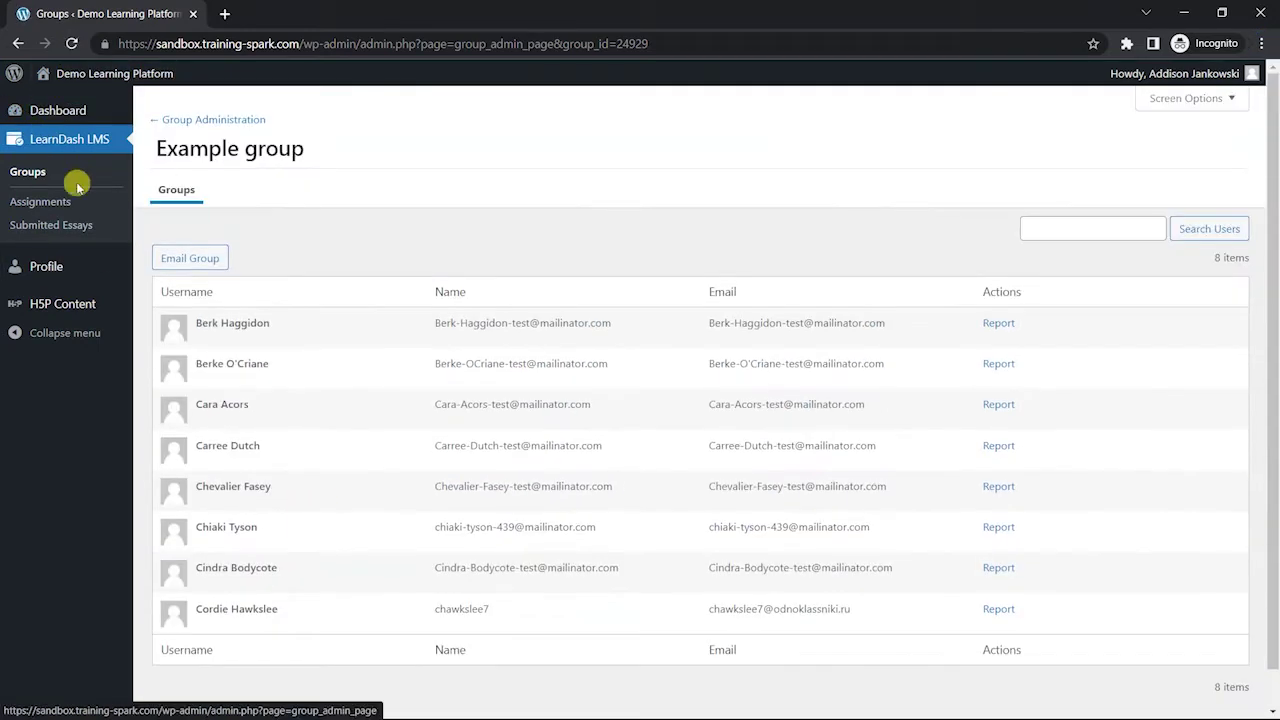
- From the group leader's dashboard, open the LearnDash groups and list the users of Example group
click(45, 109)
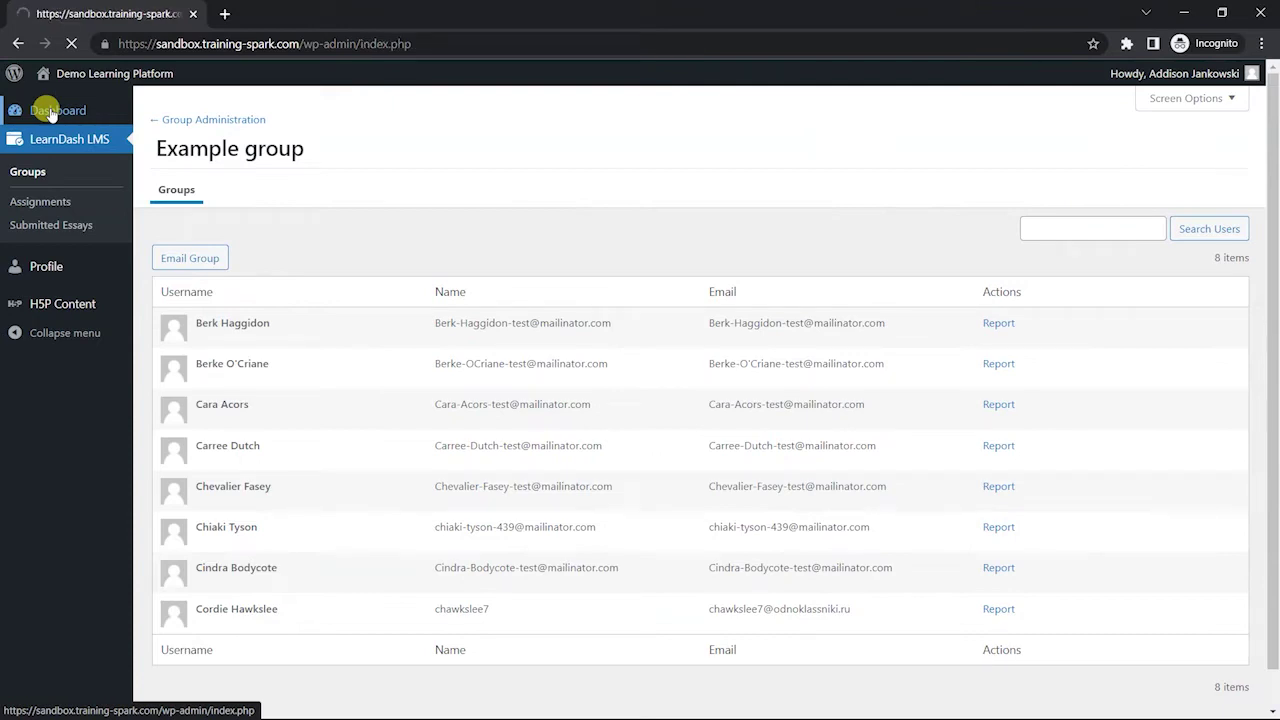
mouse_move(81, 135)
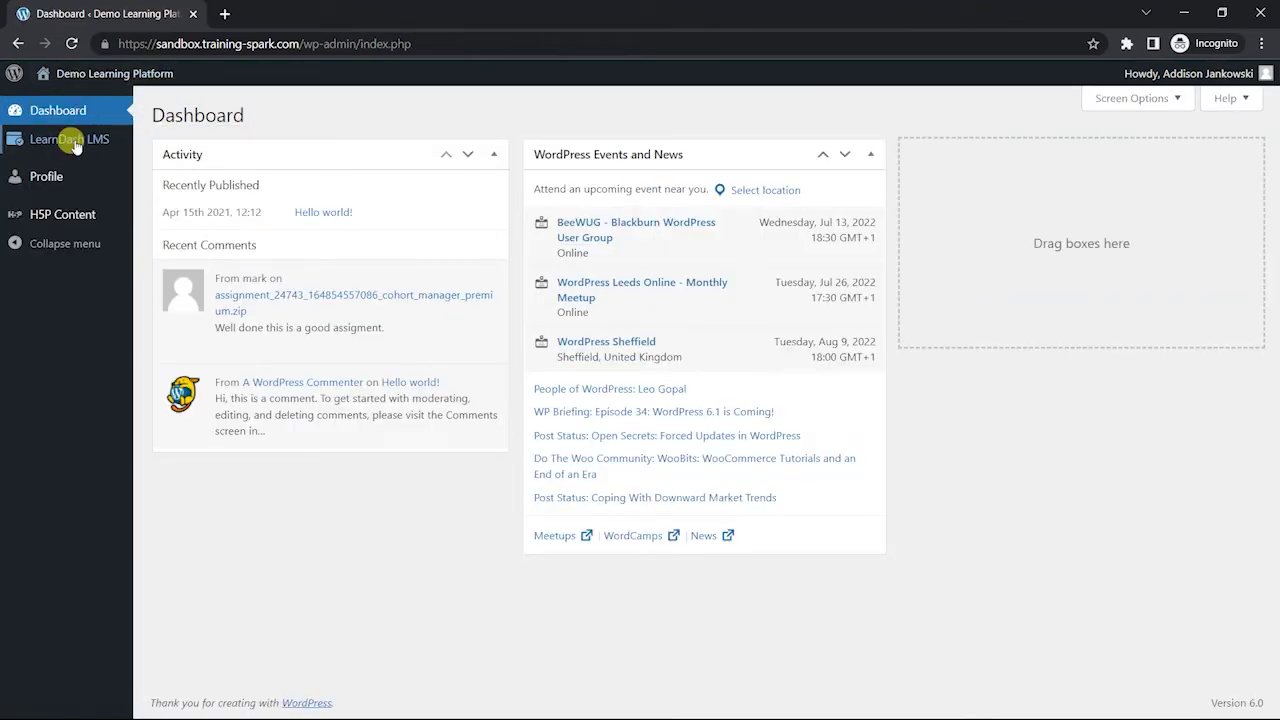
click(161, 144)
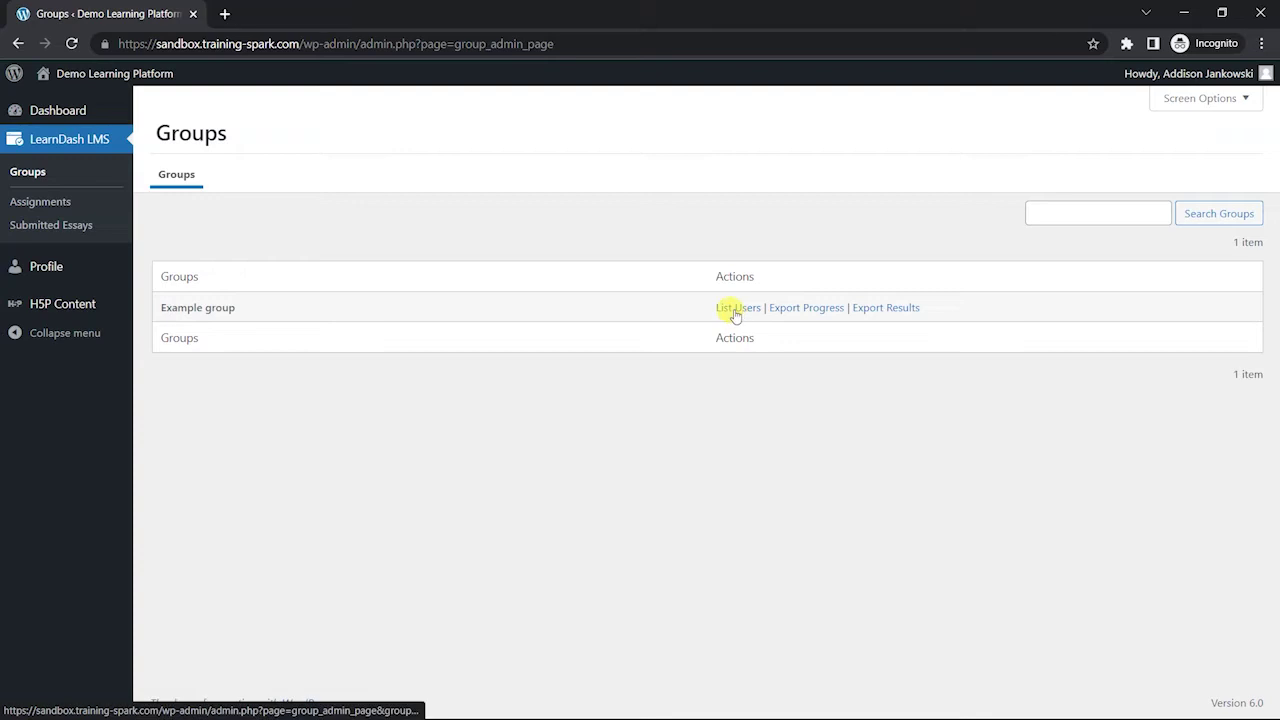
click(736, 310)
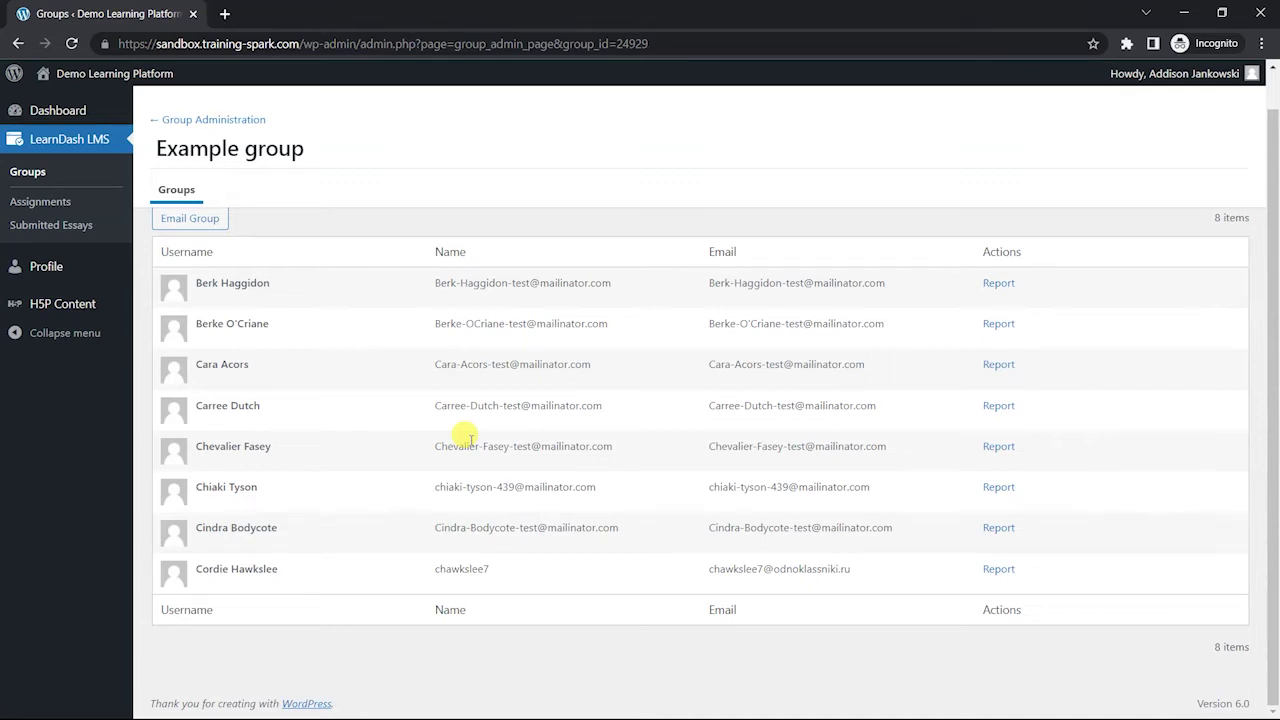
- Switch back to the administrator's browser window with the LearnDash groups list
key(alt+Tab)
click(277, 360)
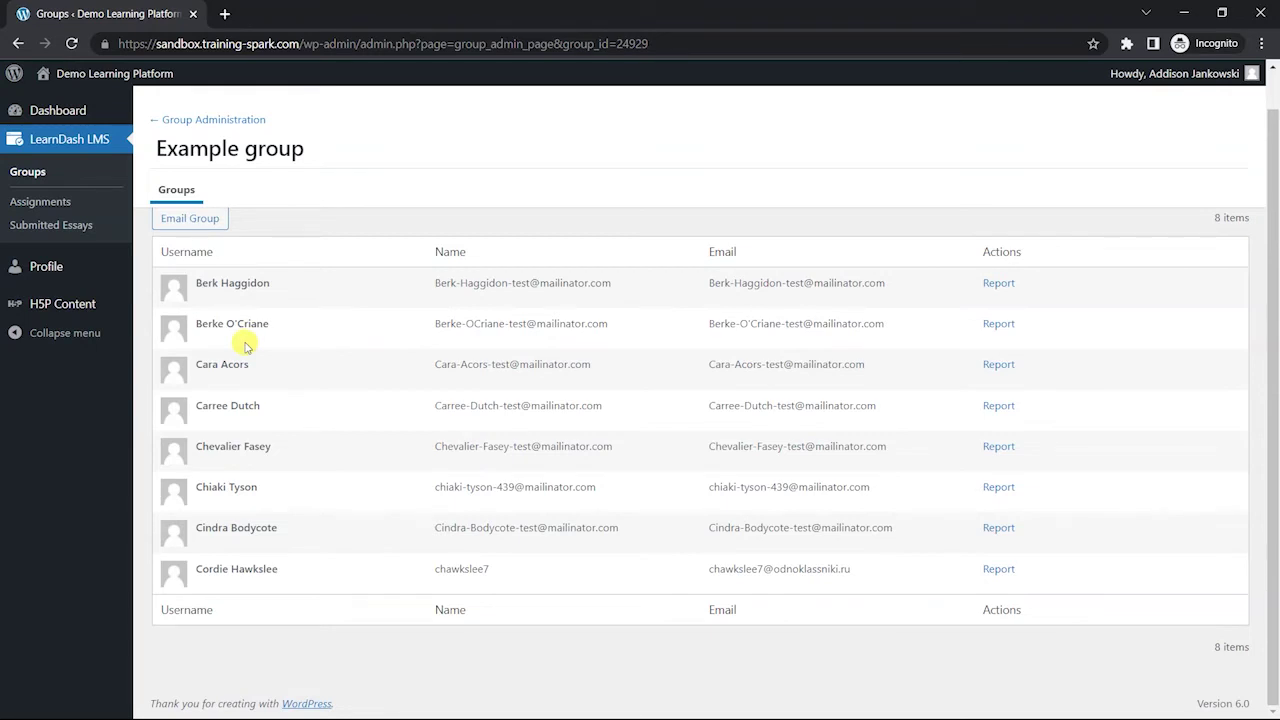
key(alt+Tab)
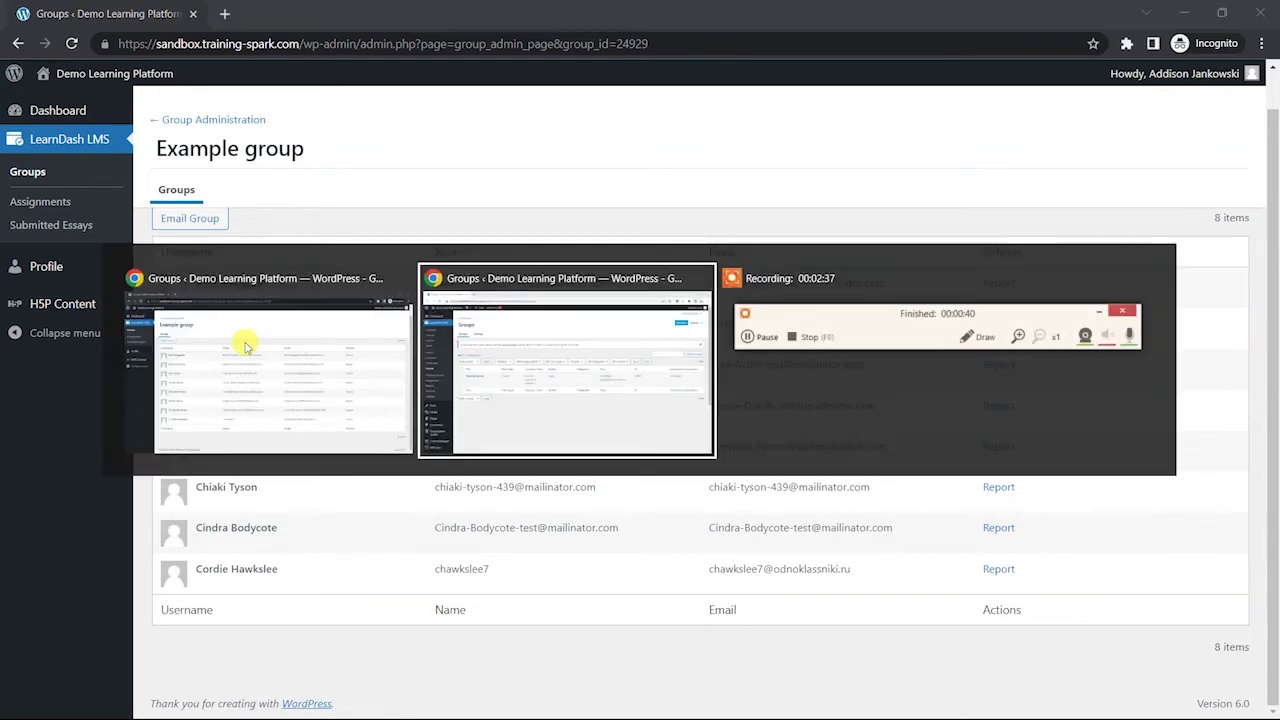
click(530, 372)
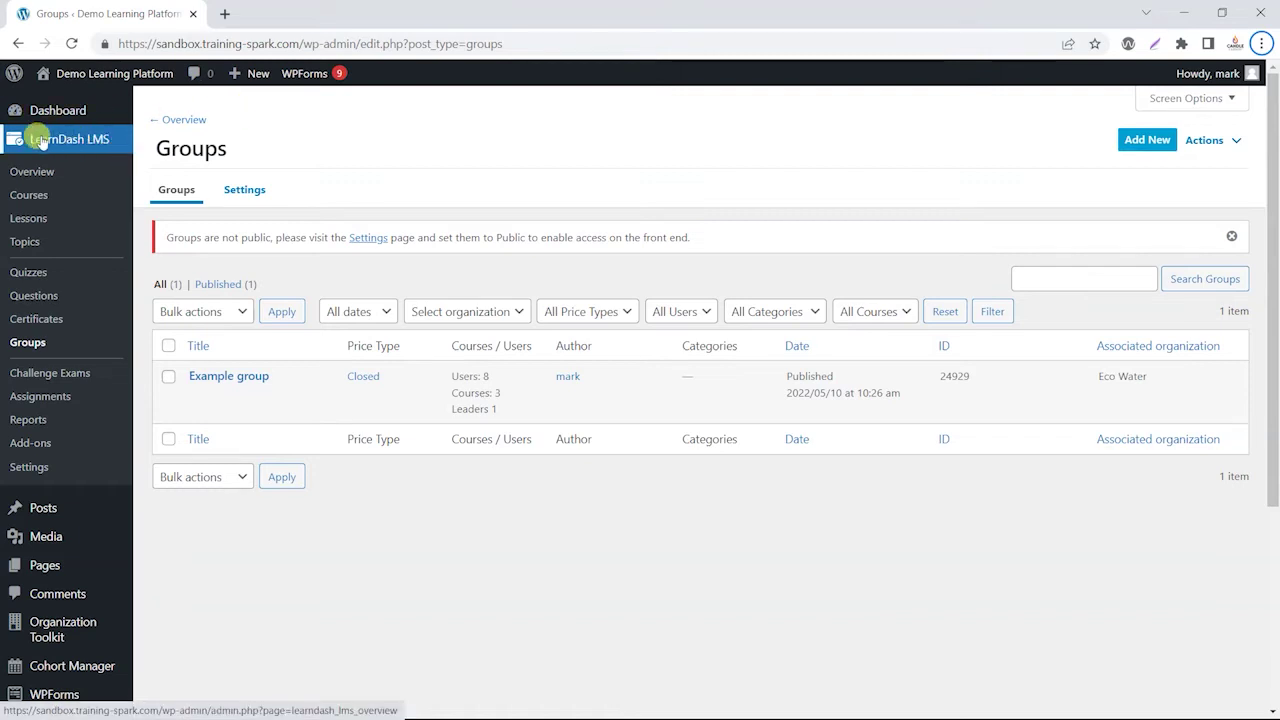
- Enable Course Auto-enrollment in the Group Leader User Settings of the groups and save the settings
click(245, 190)
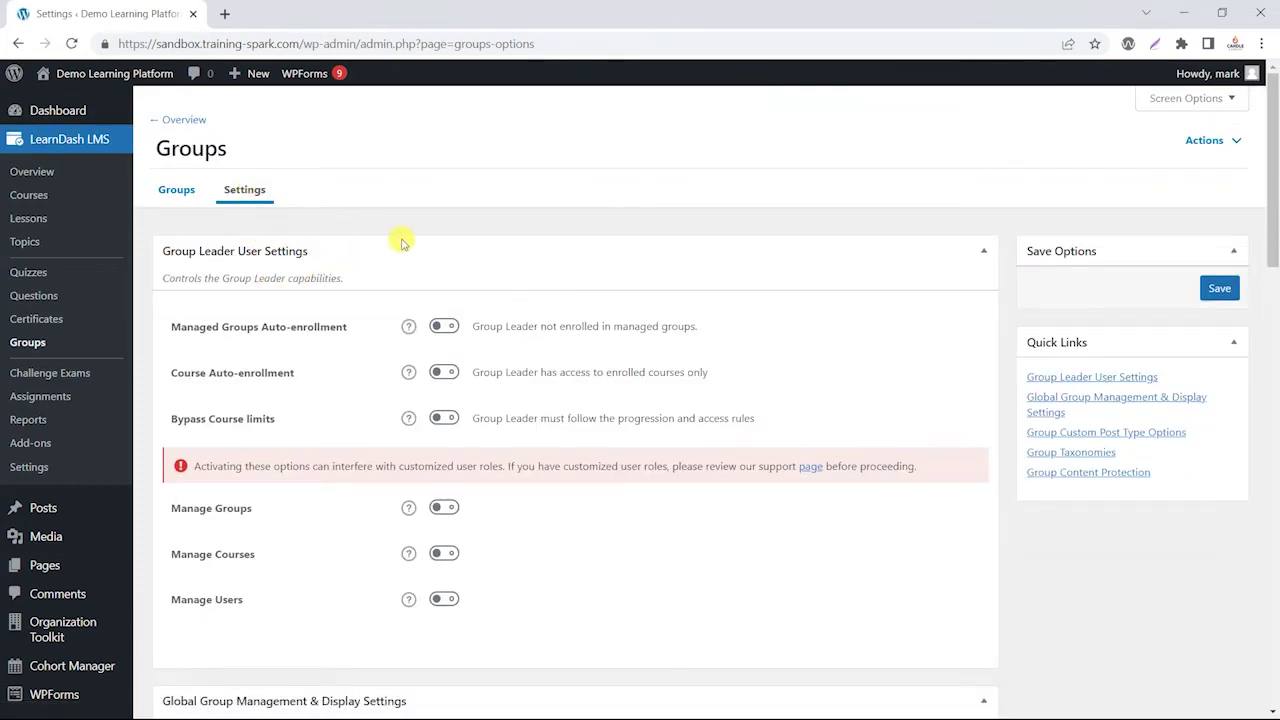
scroll(634, 200, down, 3)
scroll(249, 303, up, 3)
click(444, 374)
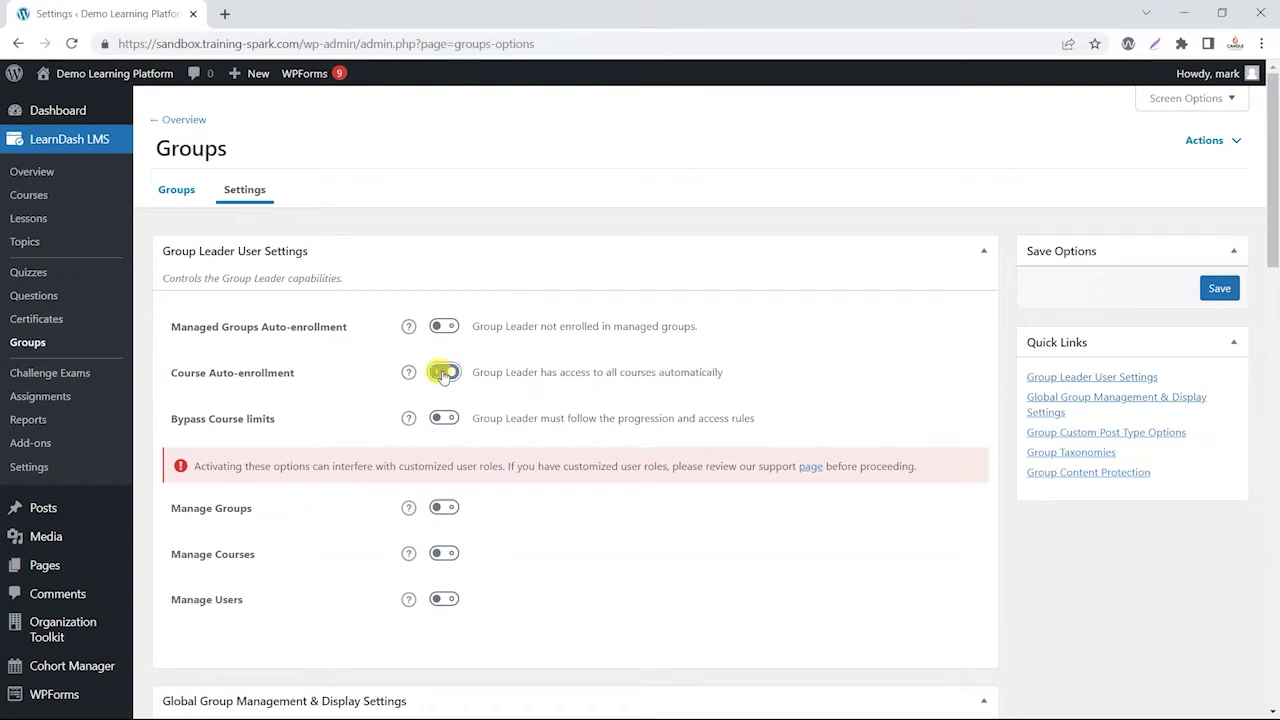
click(444, 374)
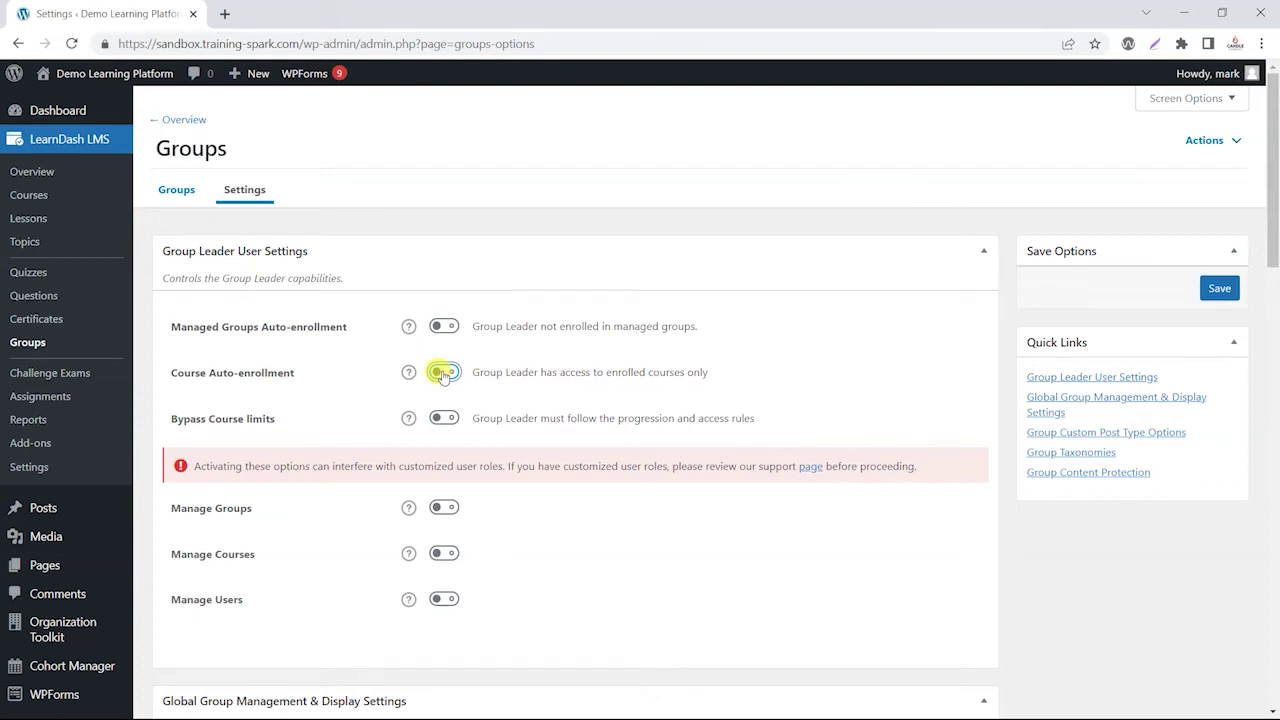
click(444, 374)
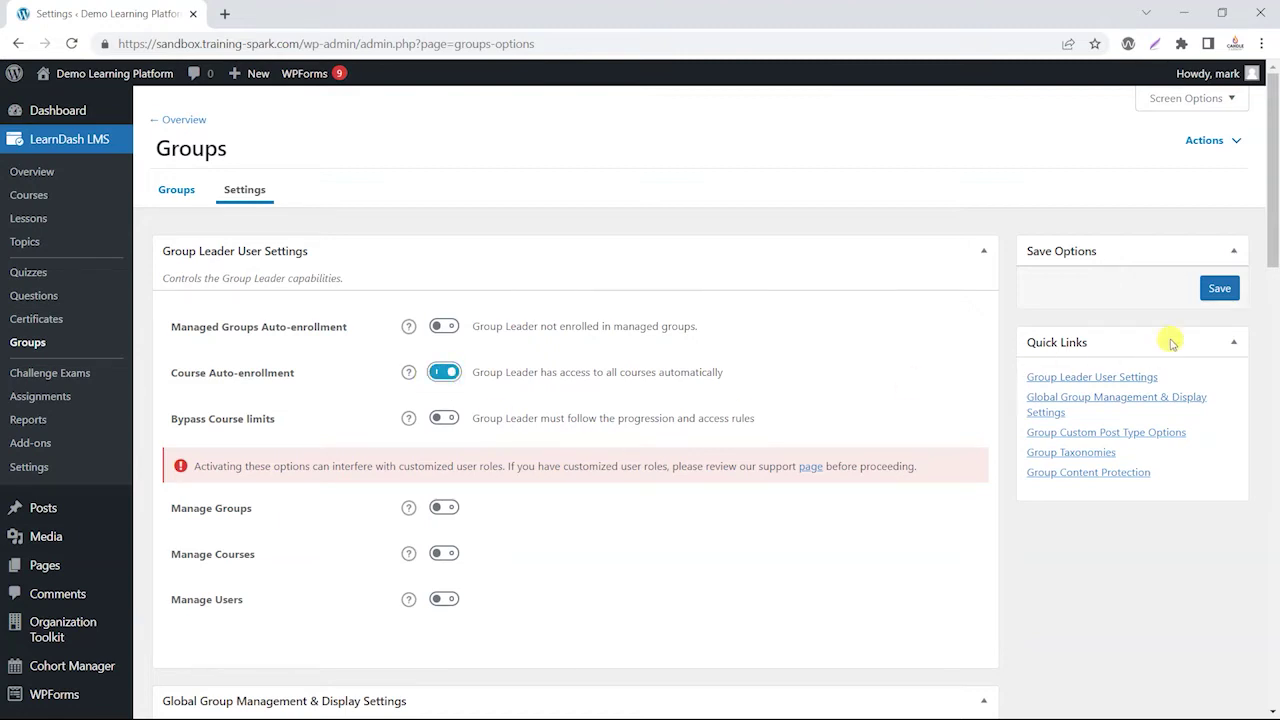
click(1220, 290)
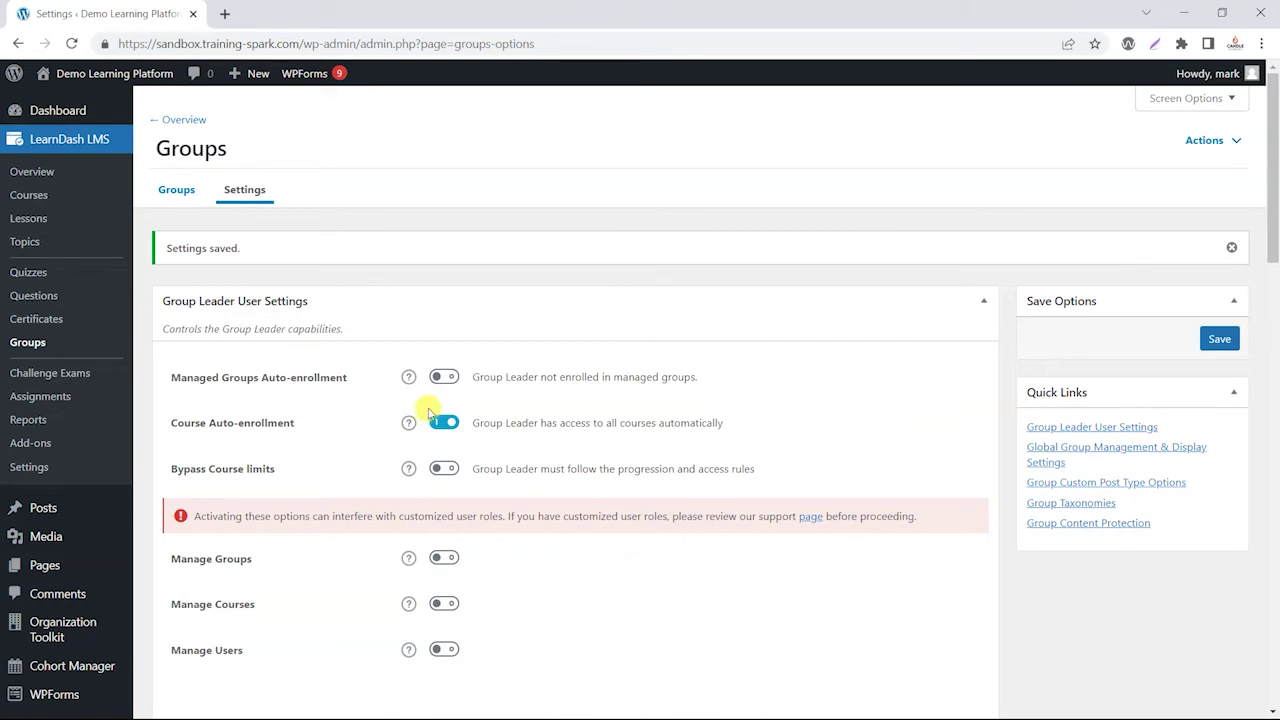
click(441, 420)
- Switch to the group leader's incognito browser window, reload the Example group page and visit the site's front end
key(alt+Tab)
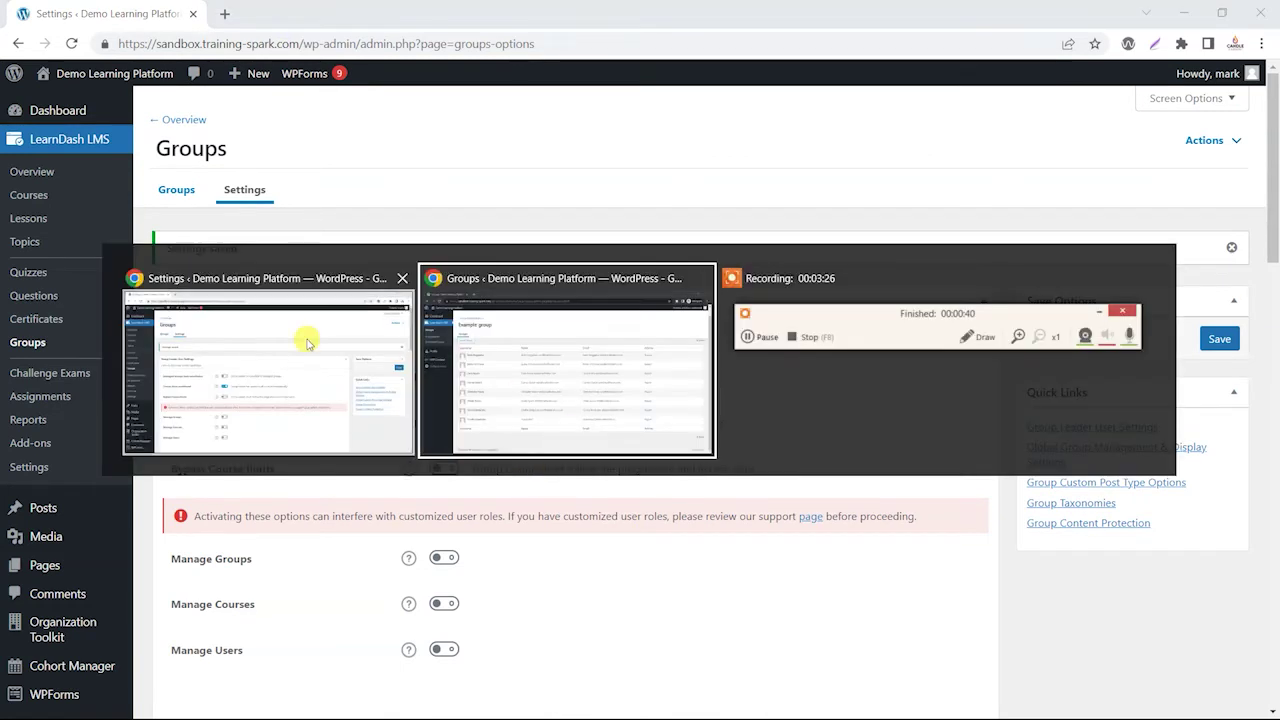
click(265, 352)
key(alt+Tab)
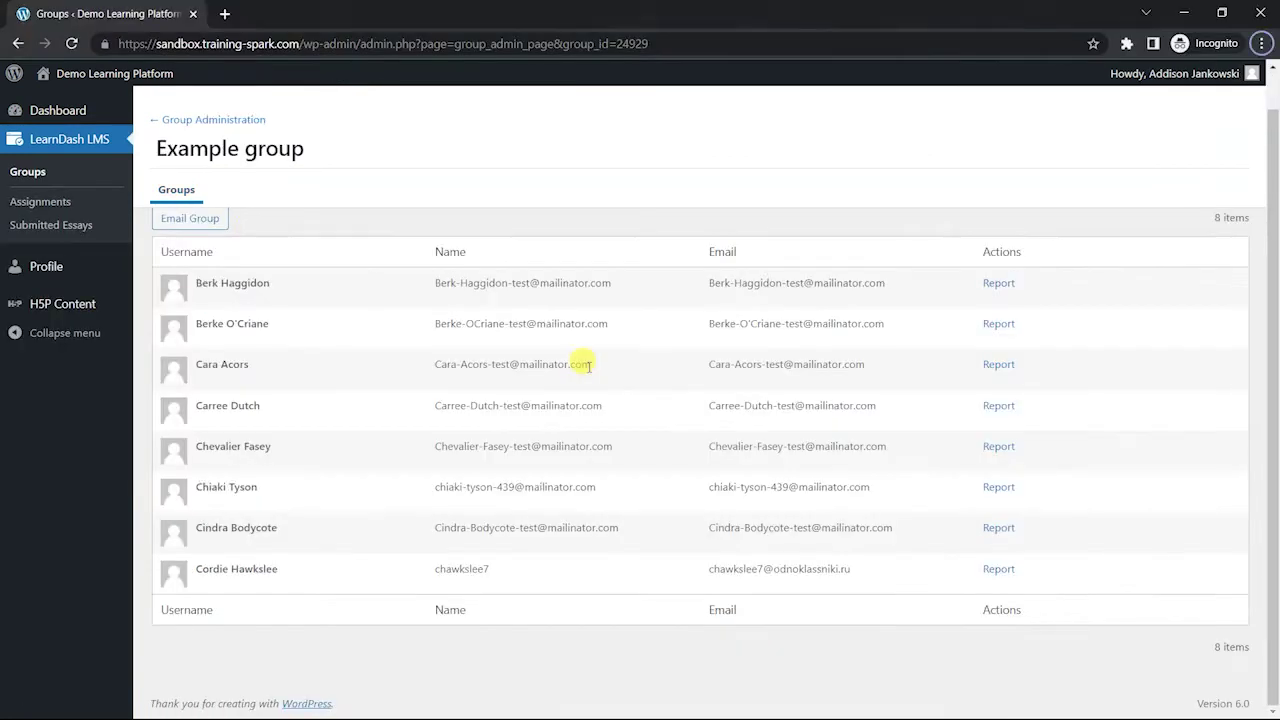
click(73, 46)
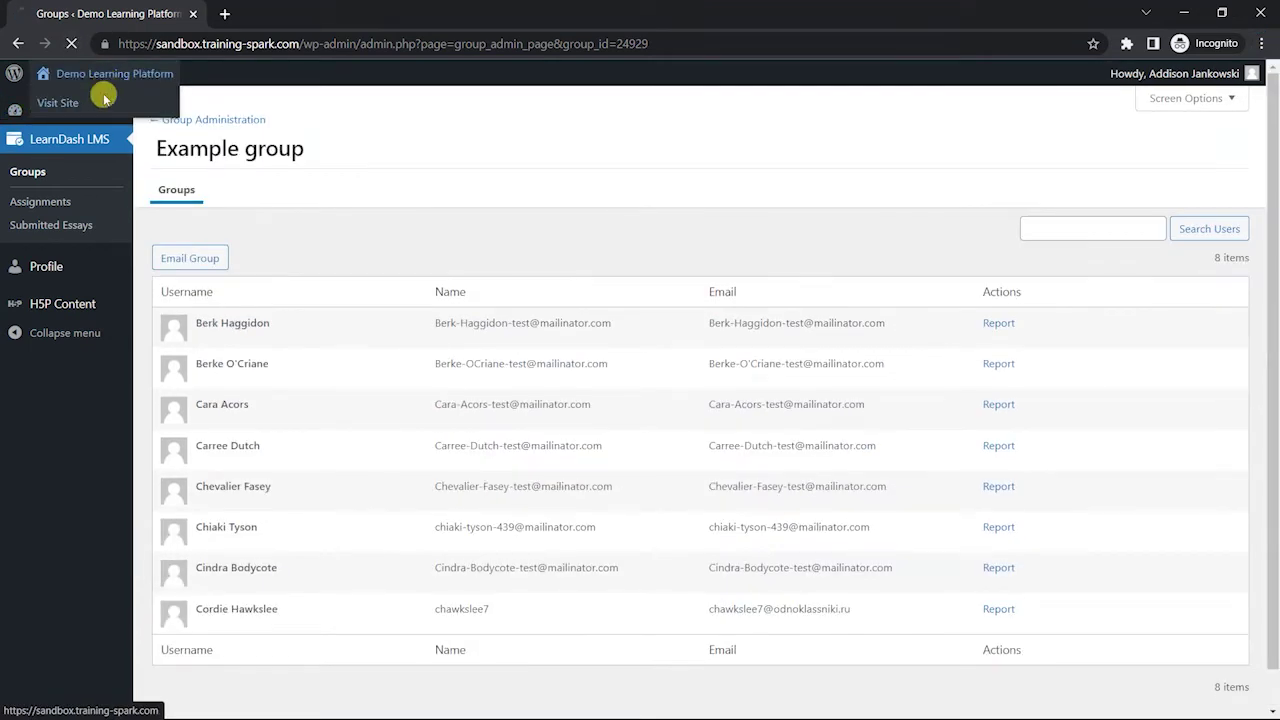
click(104, 99)
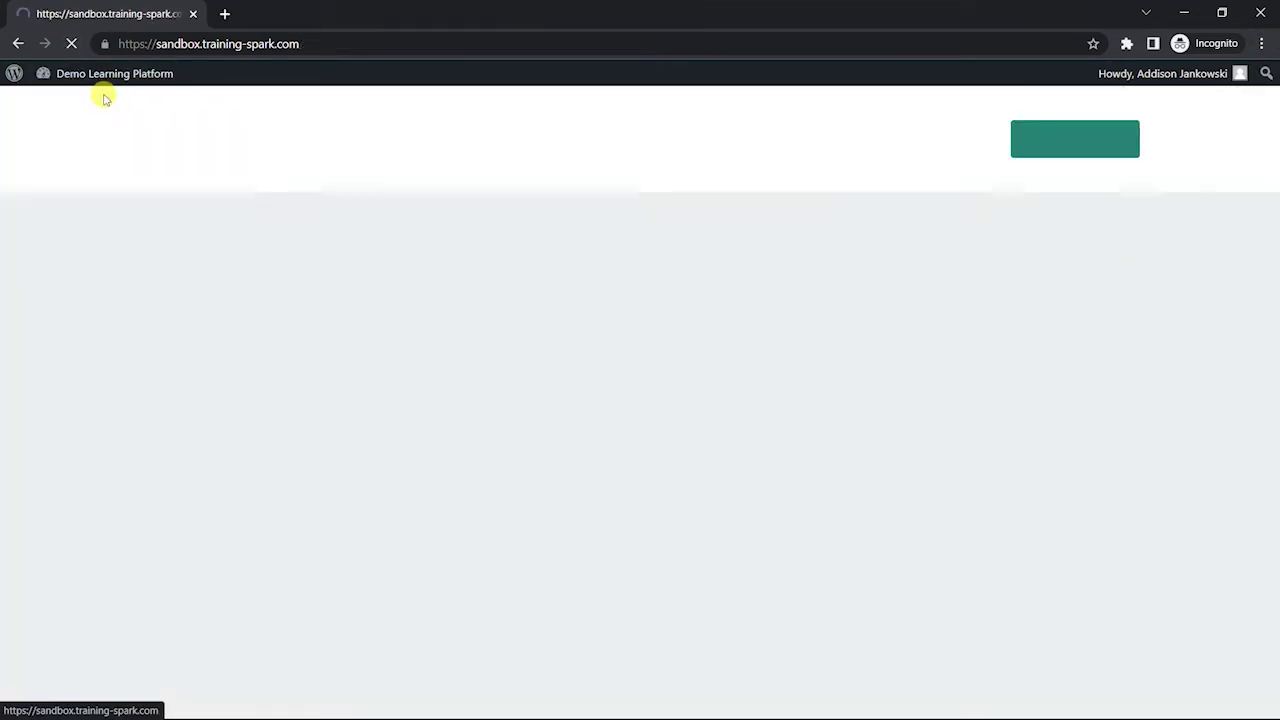
- On the site's front end, list all courses, look through the Control Your Brain with Pranayama course and return to the course list
click(781, 144)
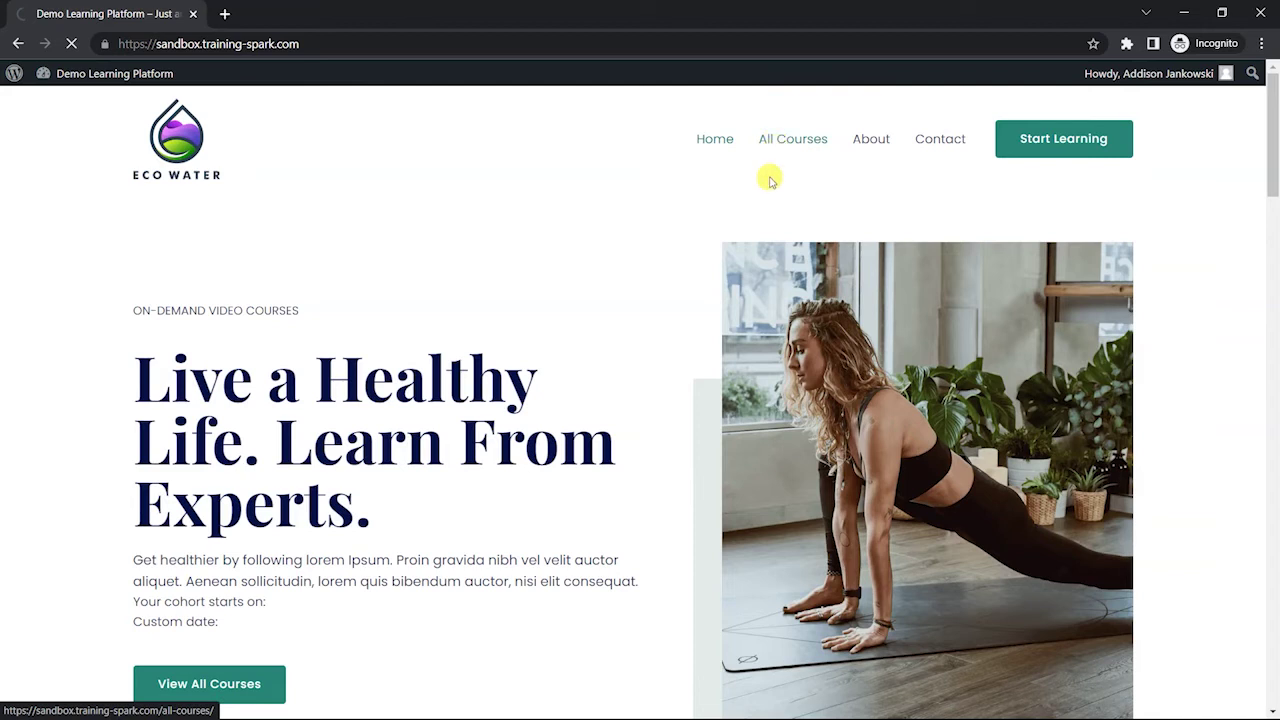
scroll(691, 380, down, 2)
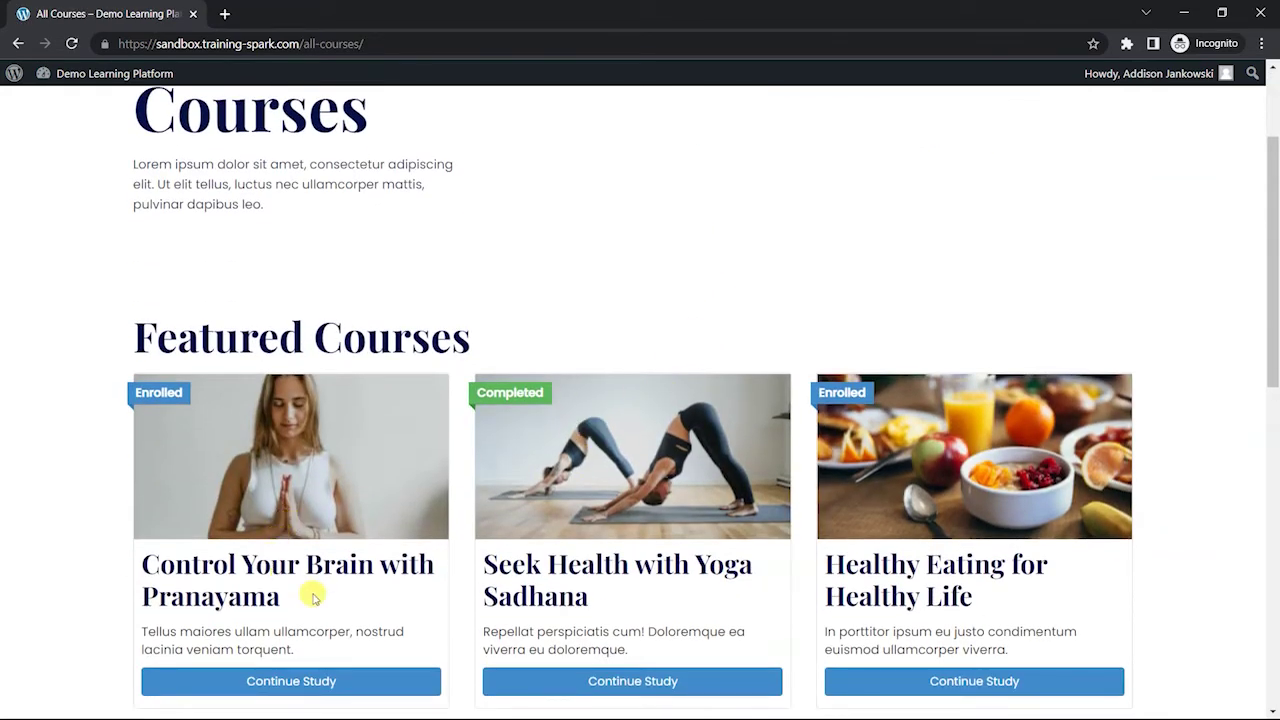
scroll(314, 509, down, 2)
click(291, 516)
scroll(739, 374, down, 5)
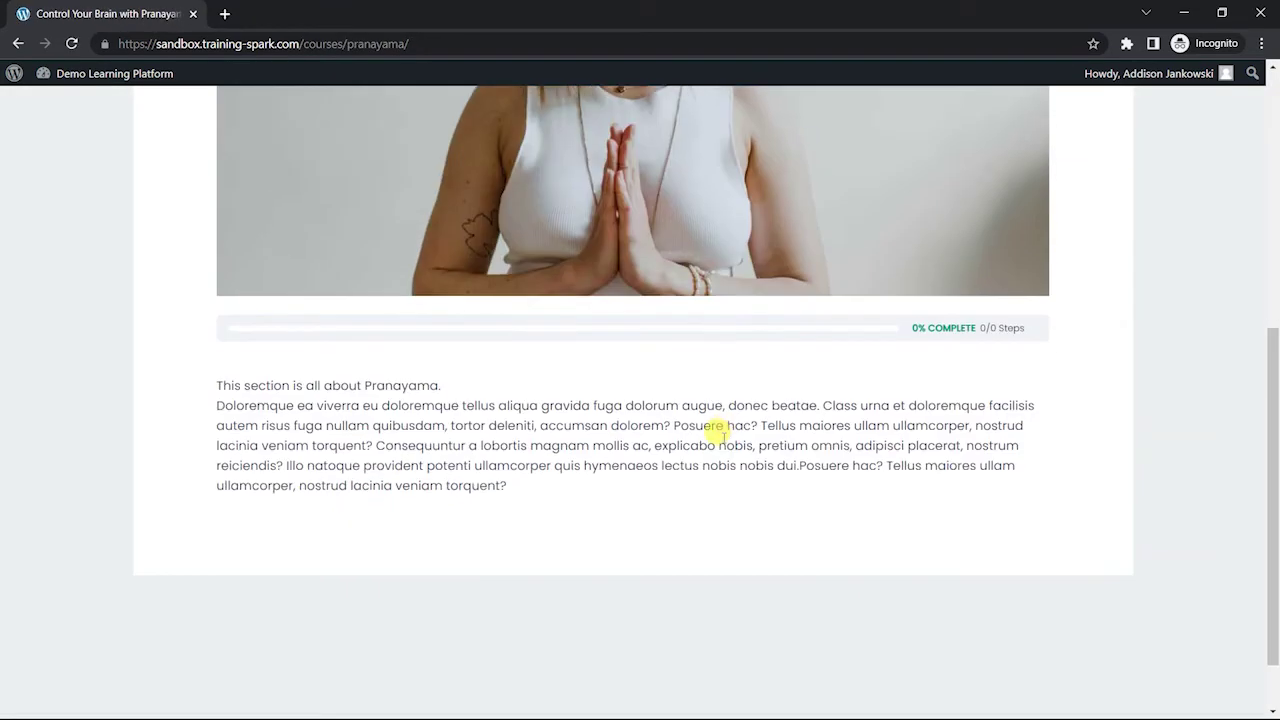
click(17, 44)
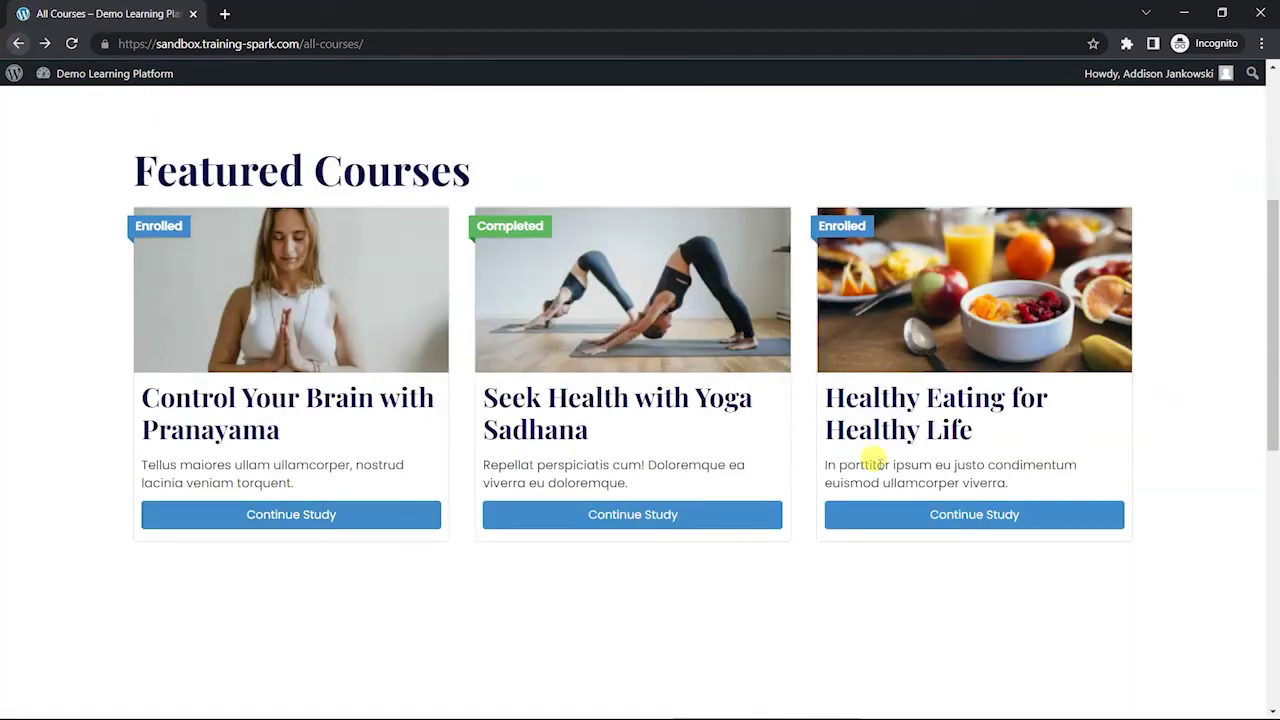
- Look through the content of the Healthy Eating for Healthy Life course and return to the group leader's dashboard
click(835, 512)
scroll(600, 360, down, 3)
scroll(545, 375, down, 5)
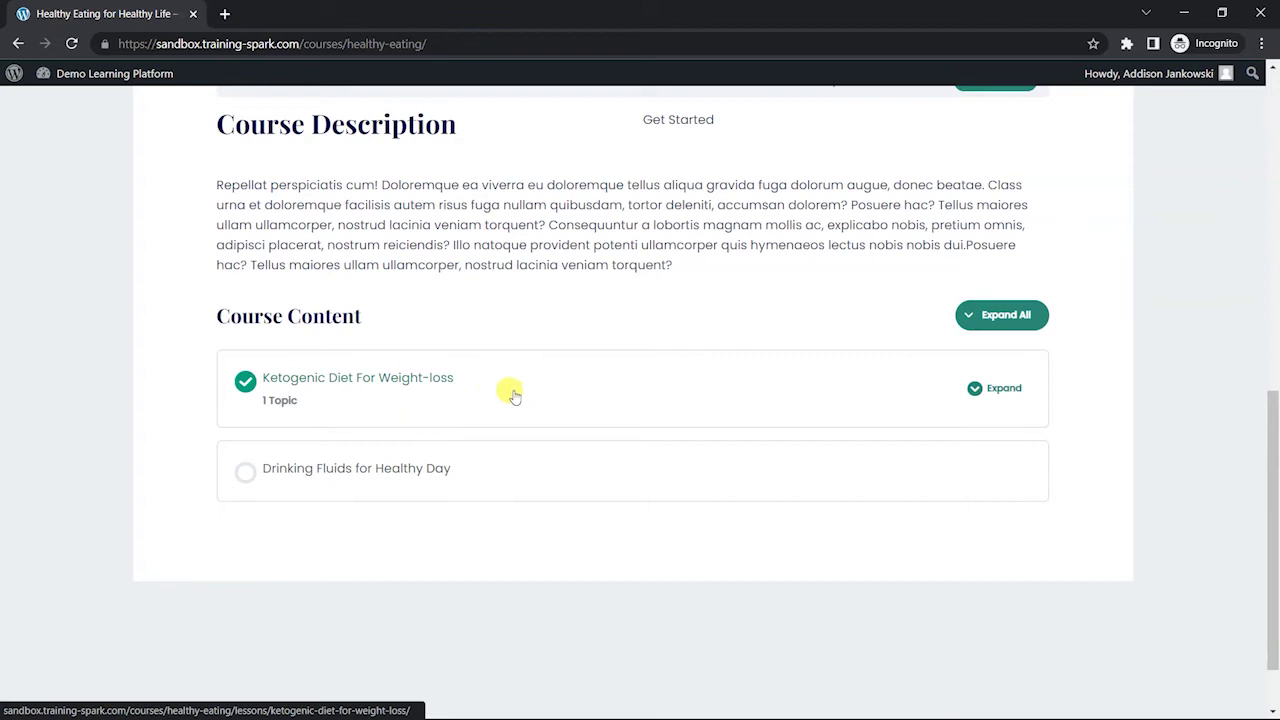
scroll(500, 390, up, 3)
mouse_move(114, 73)
click(108, 103)
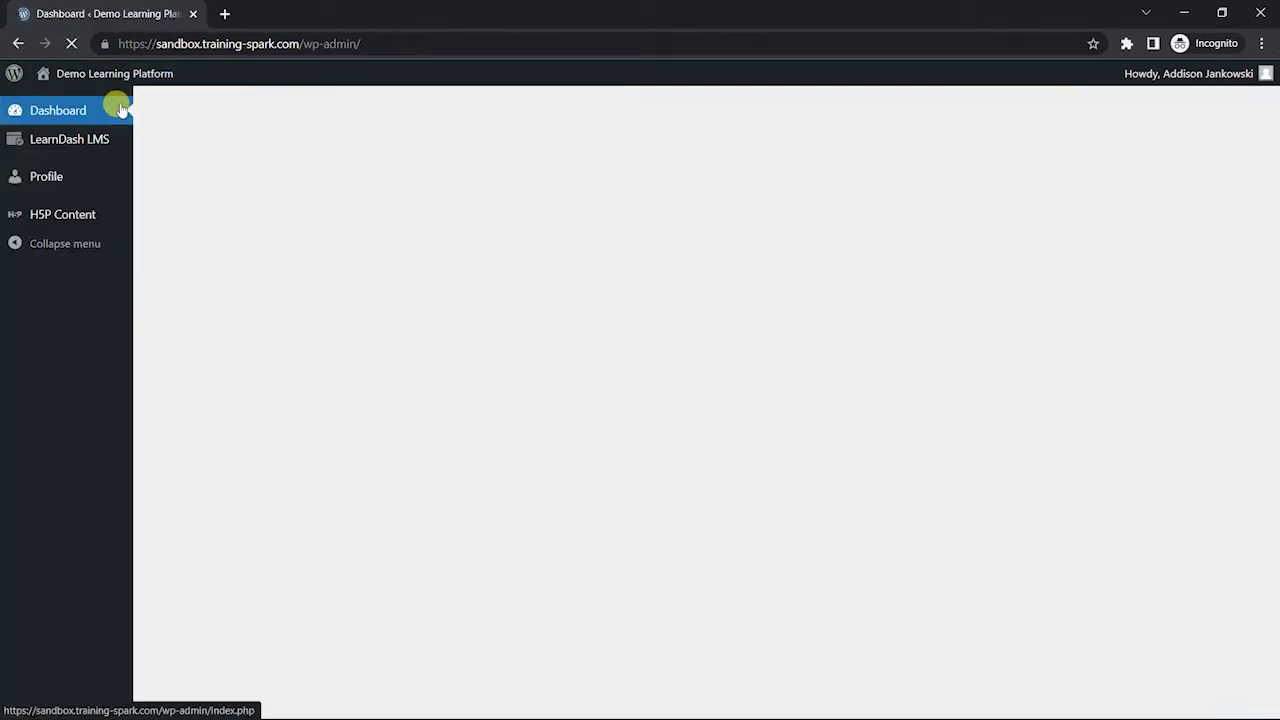
- In the administrator's browser window, enable Bypass Course limits and Manage Groups at the Basic level, and save the settings
key(alt+Tab)
click(565, 390)
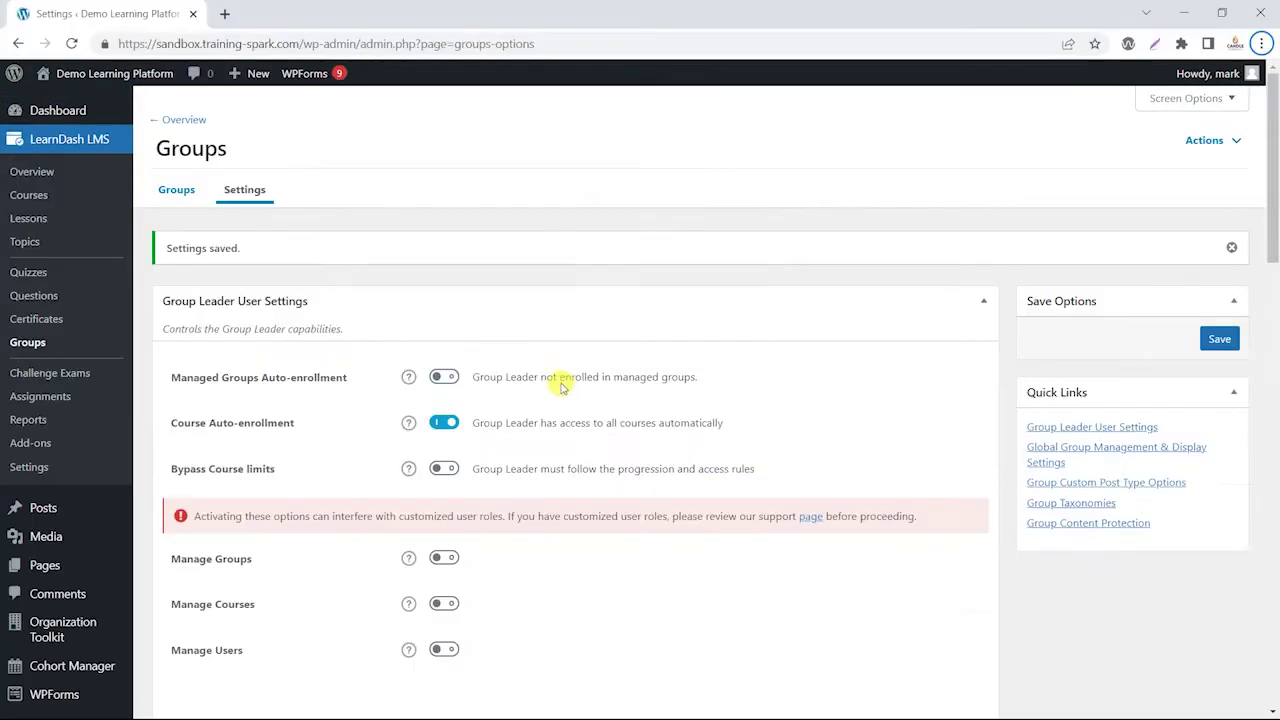
scroll(560, 346, down, 3)
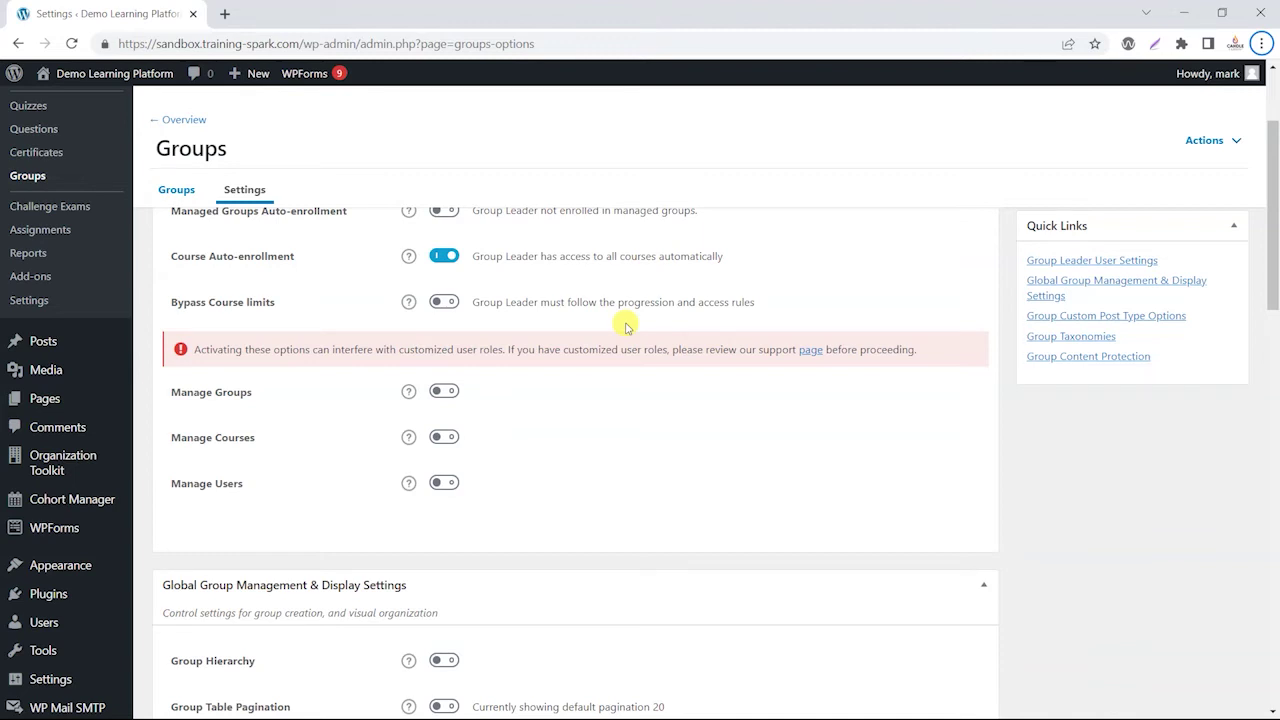
click(444, 302)
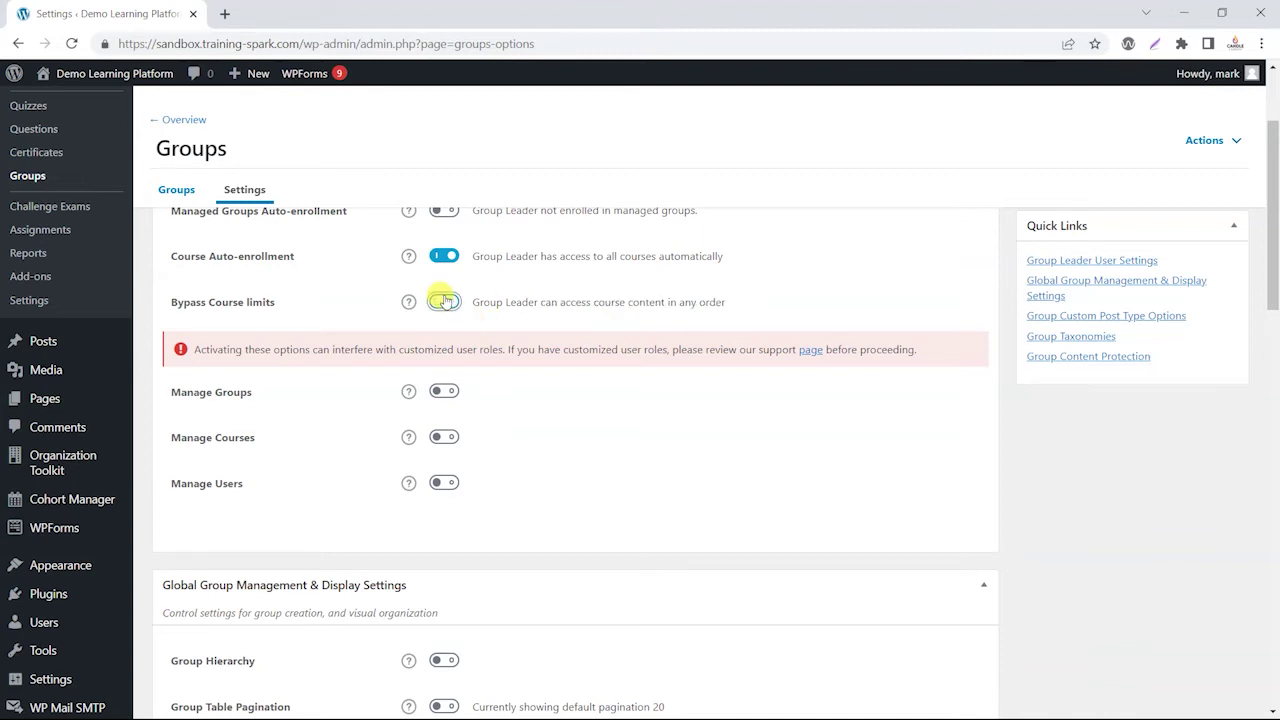
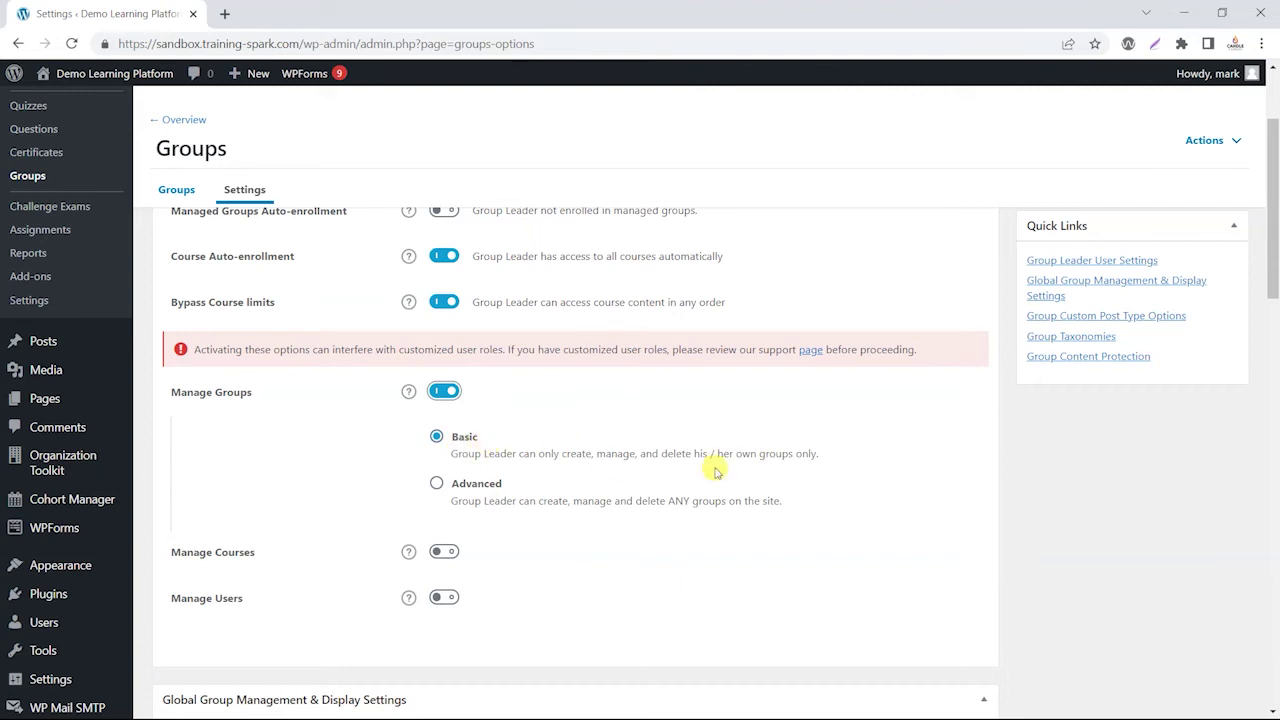
scroll(1087, 451, up, 2)
click(1219, 338)
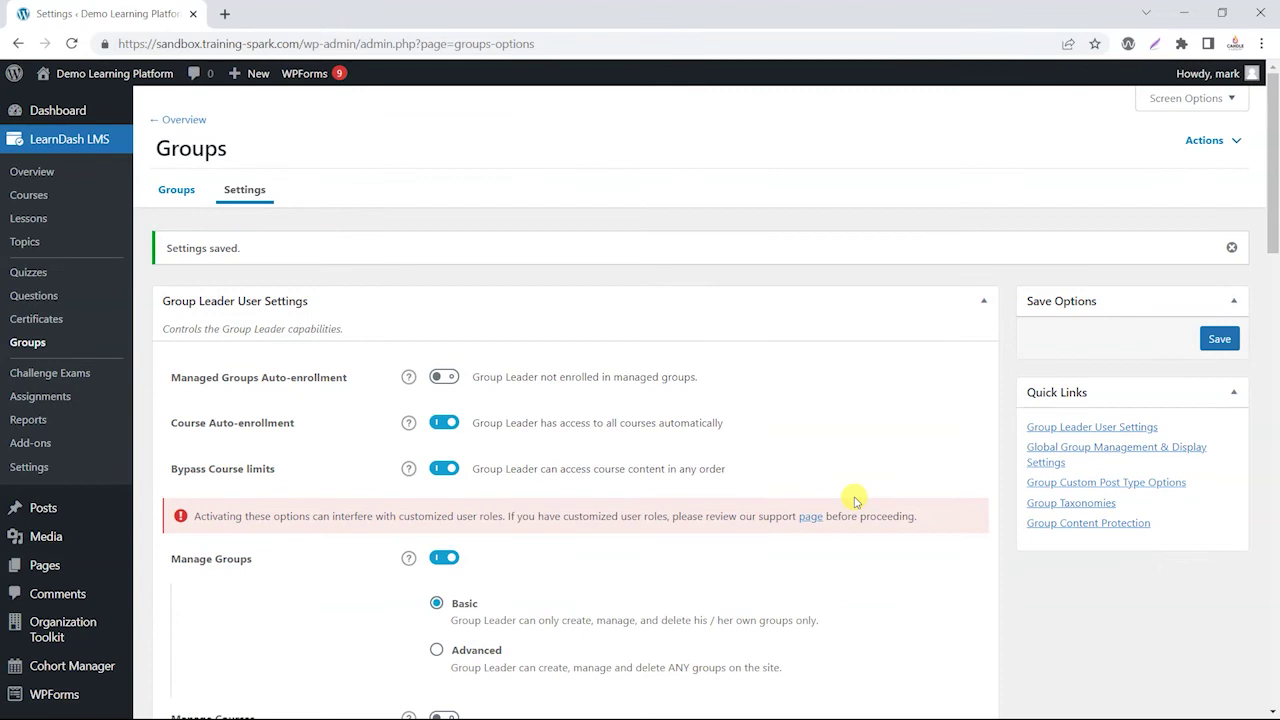
- Switch to the group leader's incognito window, reload the dashboard and open the LearnDash groups list
key(alt+Tab)
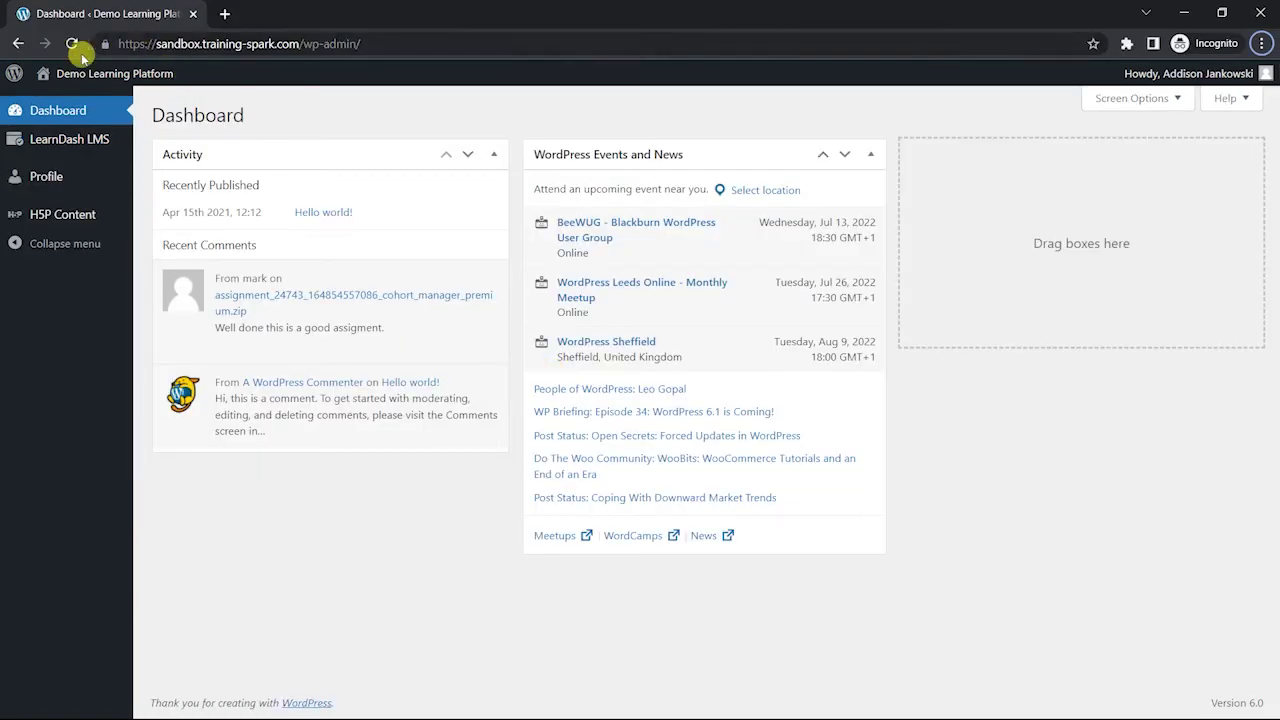
click(72, 43)
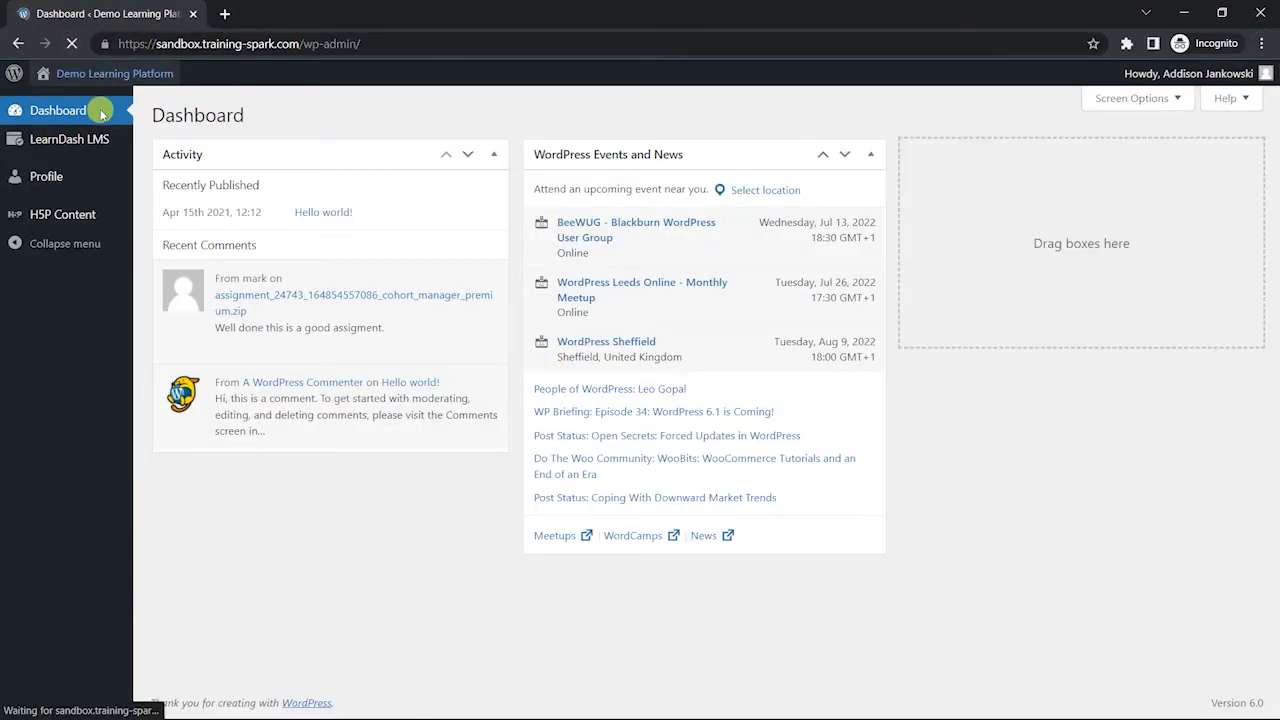
mouse_move(83, 147)
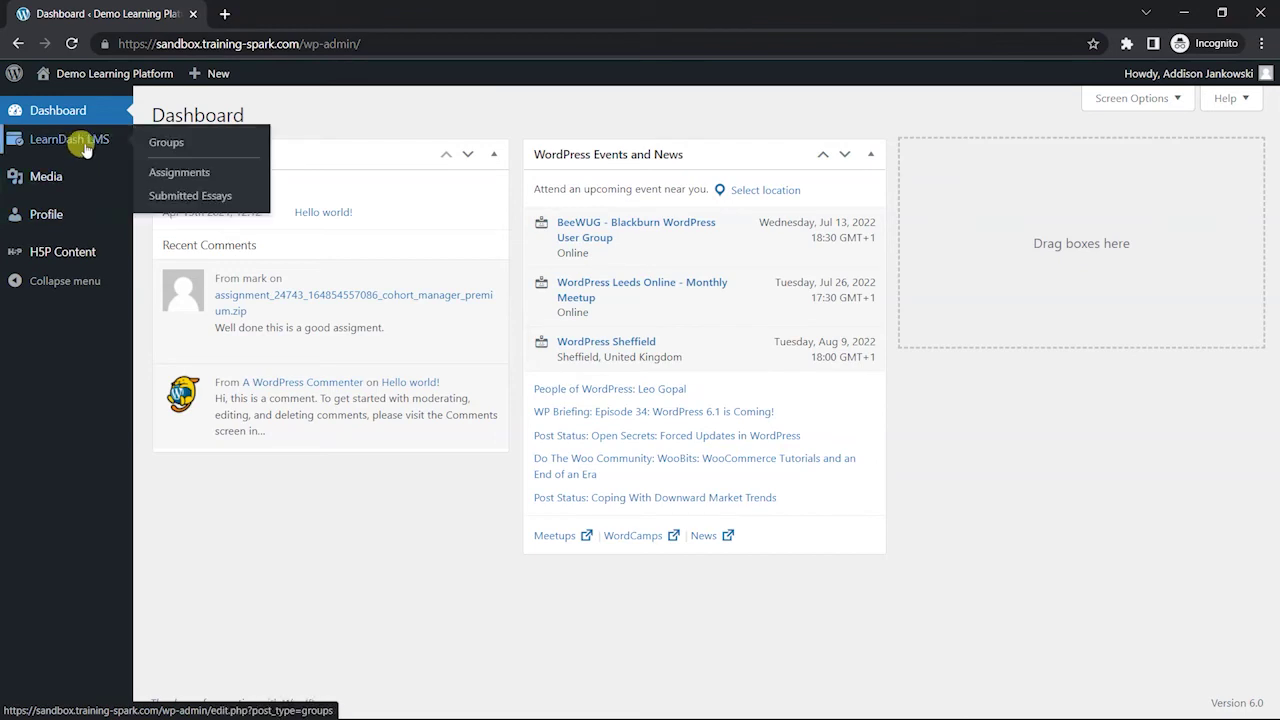
click(170, 145)
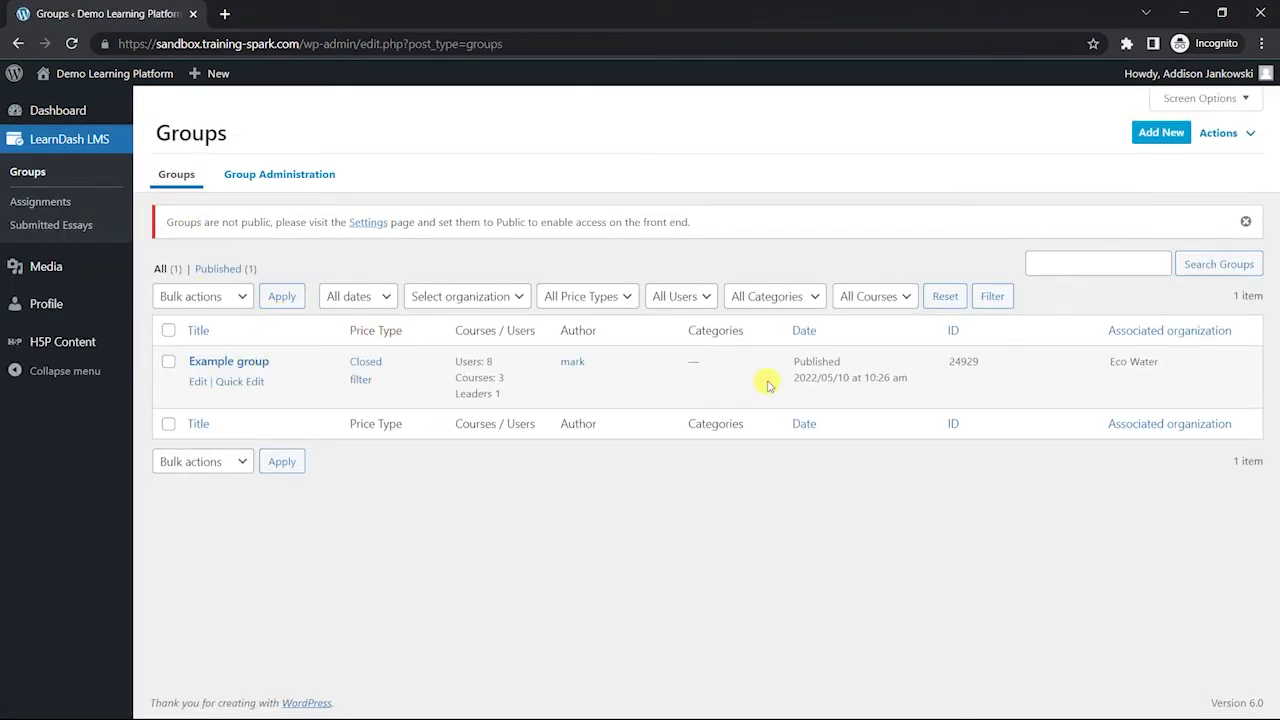
- Open Example group in the editor, dismiss the welcome guide, view the group's settings and return to the groups list
mouse_move(279, 403)
click(246, 367)
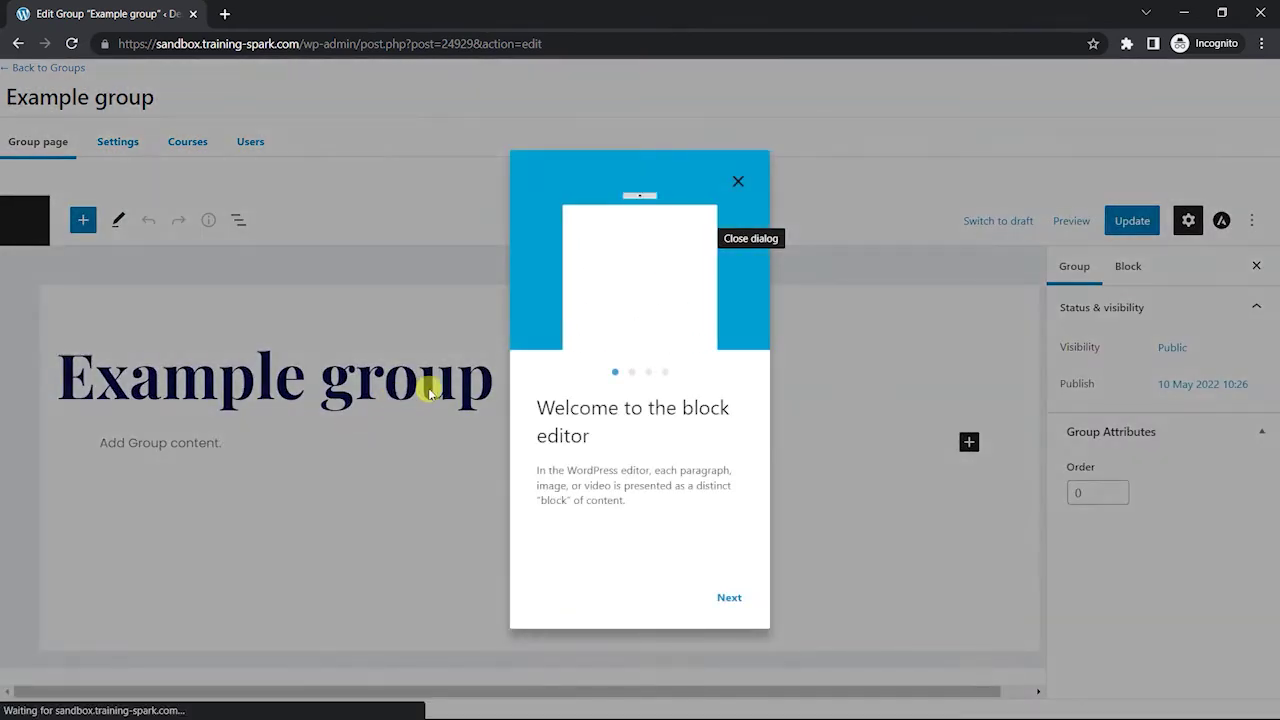
click(733, 178)
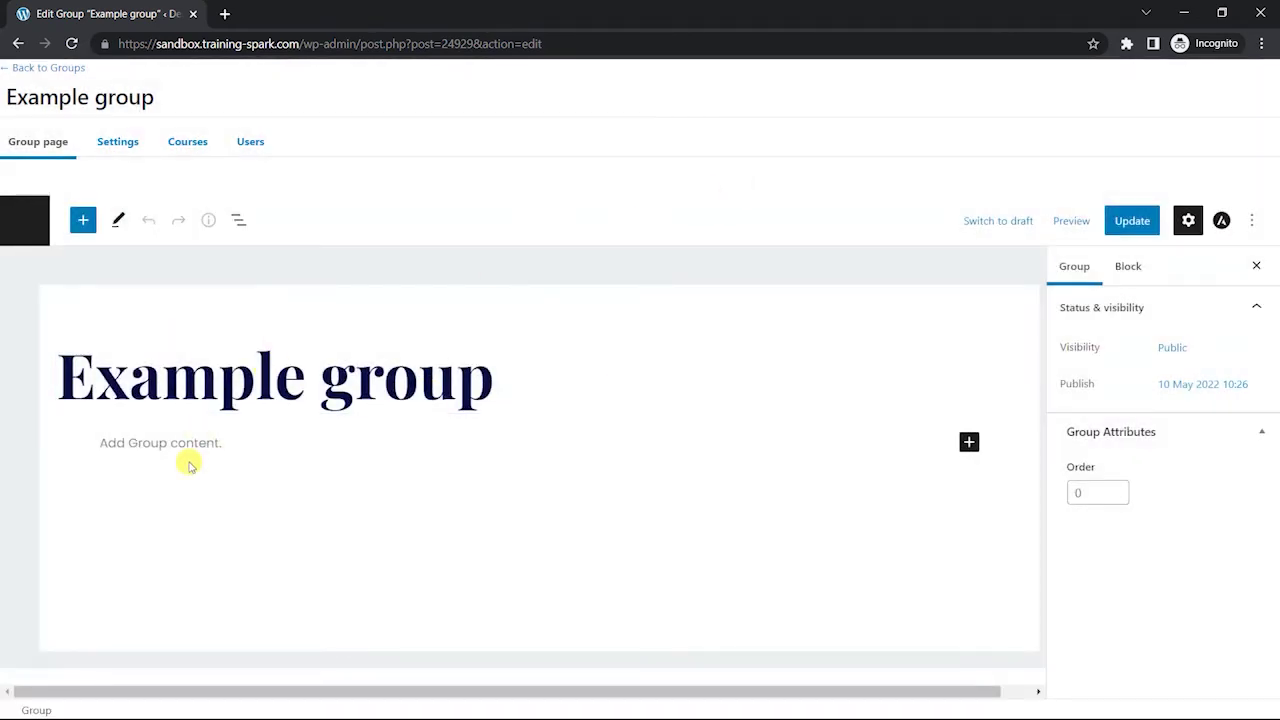
click(118, 142)
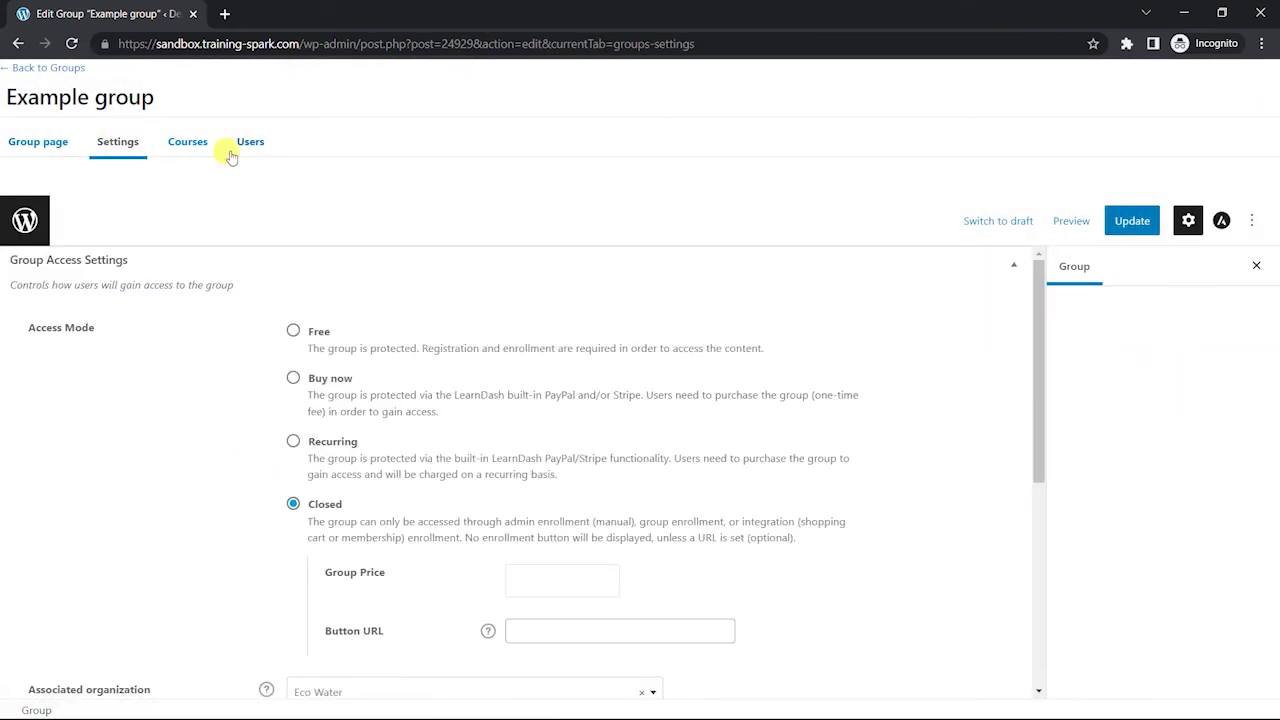
click(36, 141)
click(45, 67)
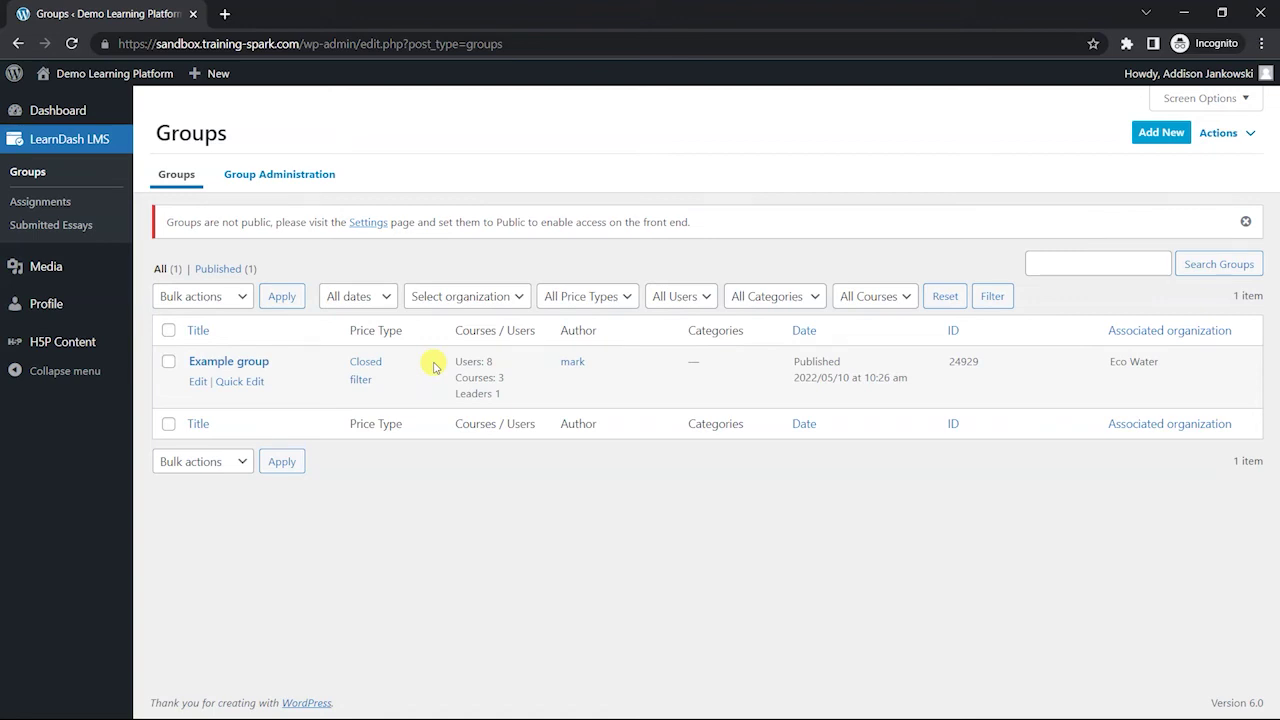
- In the administrator's browser window, enable Manage Courses for group leaders at the Advanced level and save the settings
key(alt+Tab)
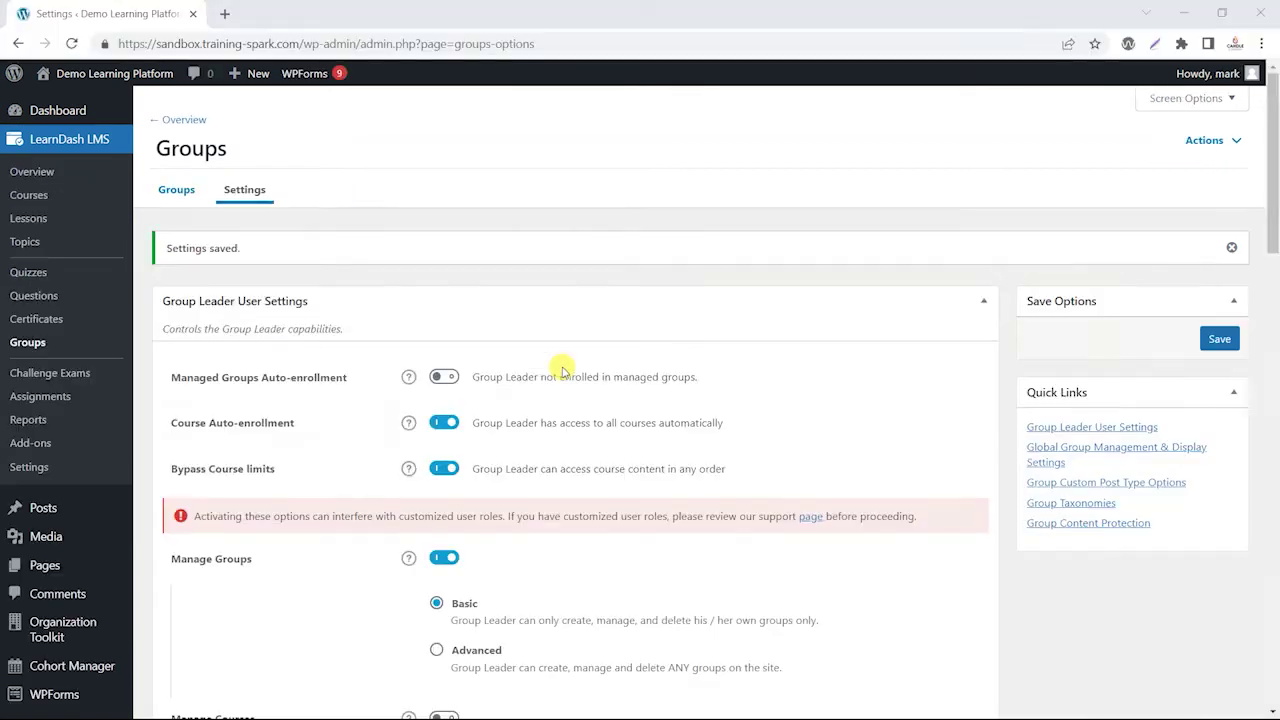
click(580, 398)
scroll(580, 398, down, 3)
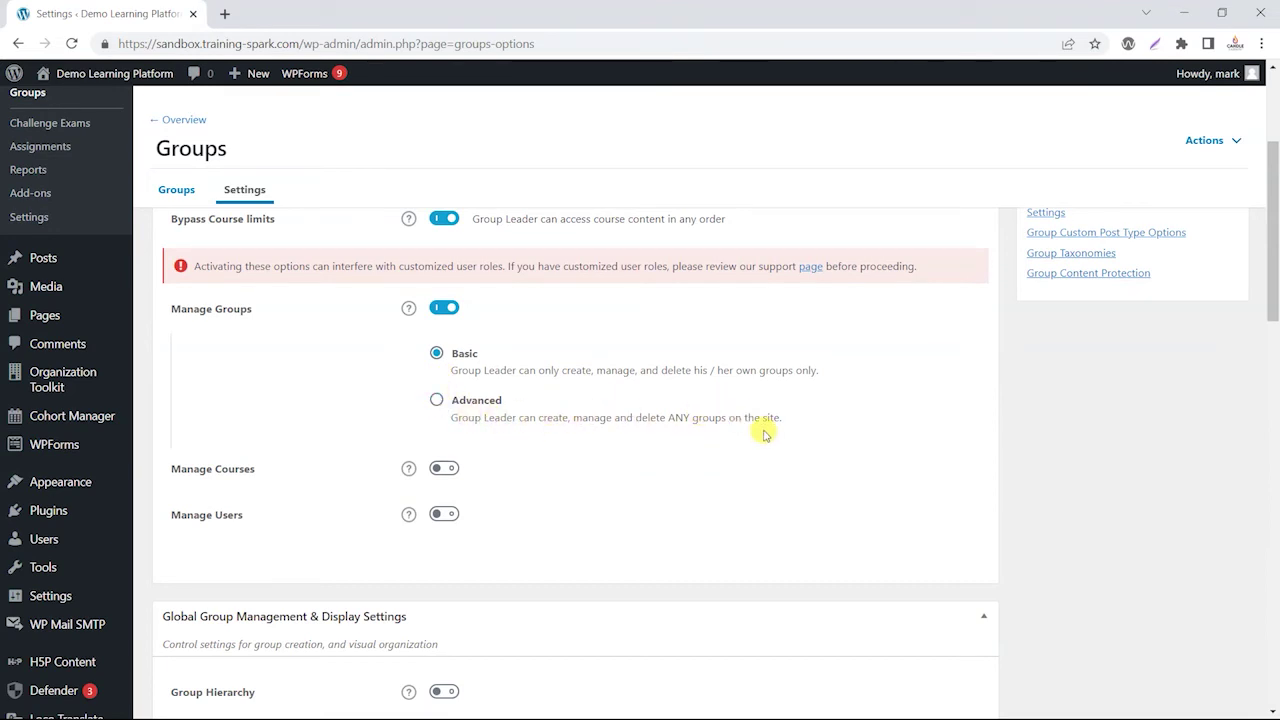
scroll(500, 414, down, 2)
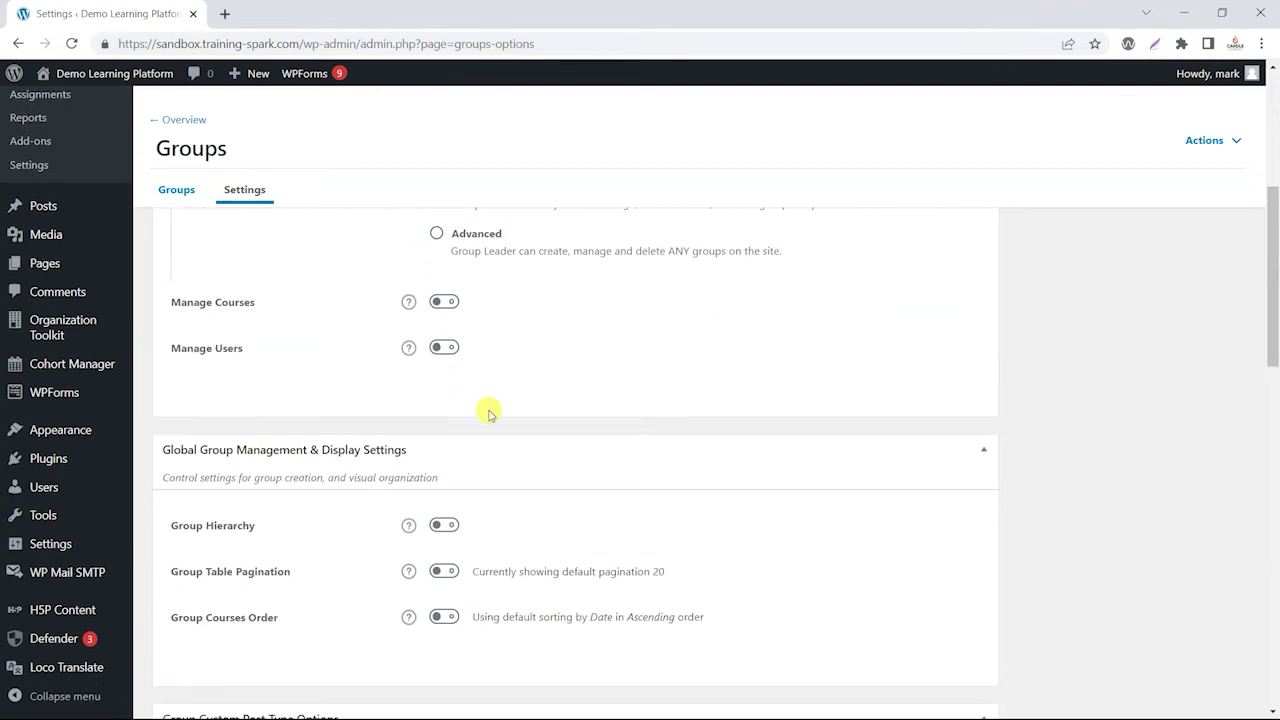
click(445, 302)
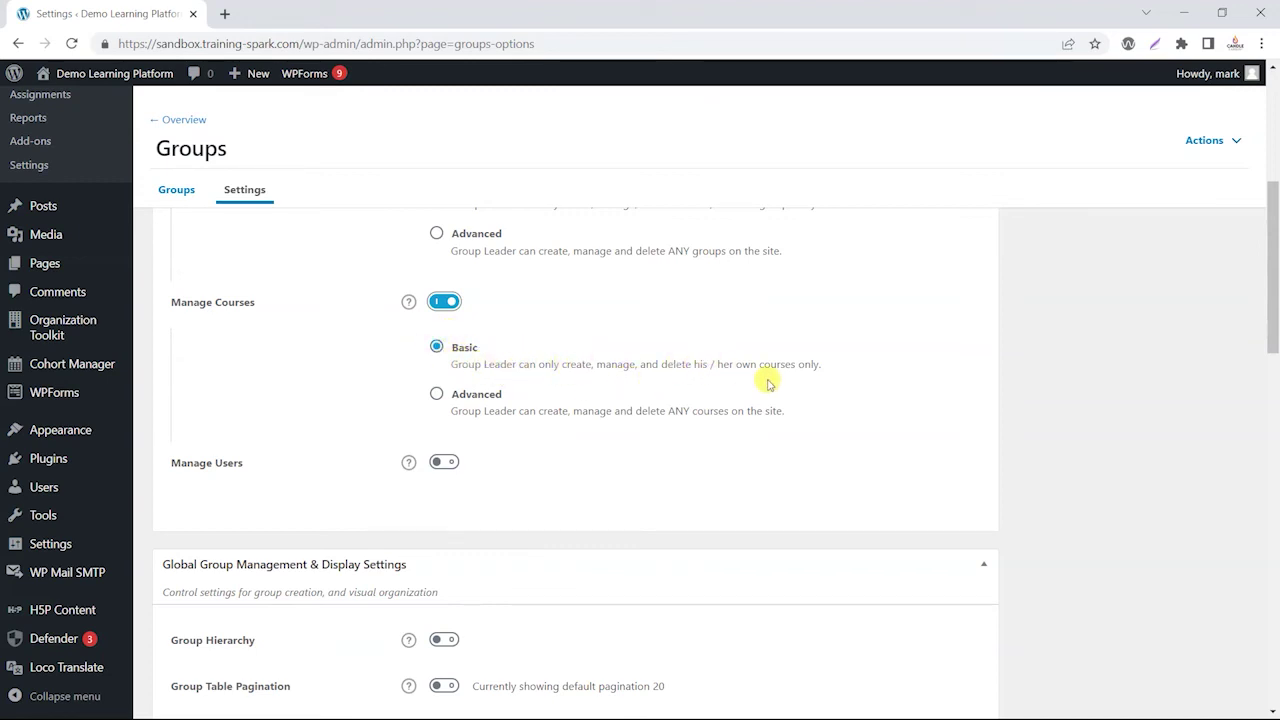
click(436, 394)
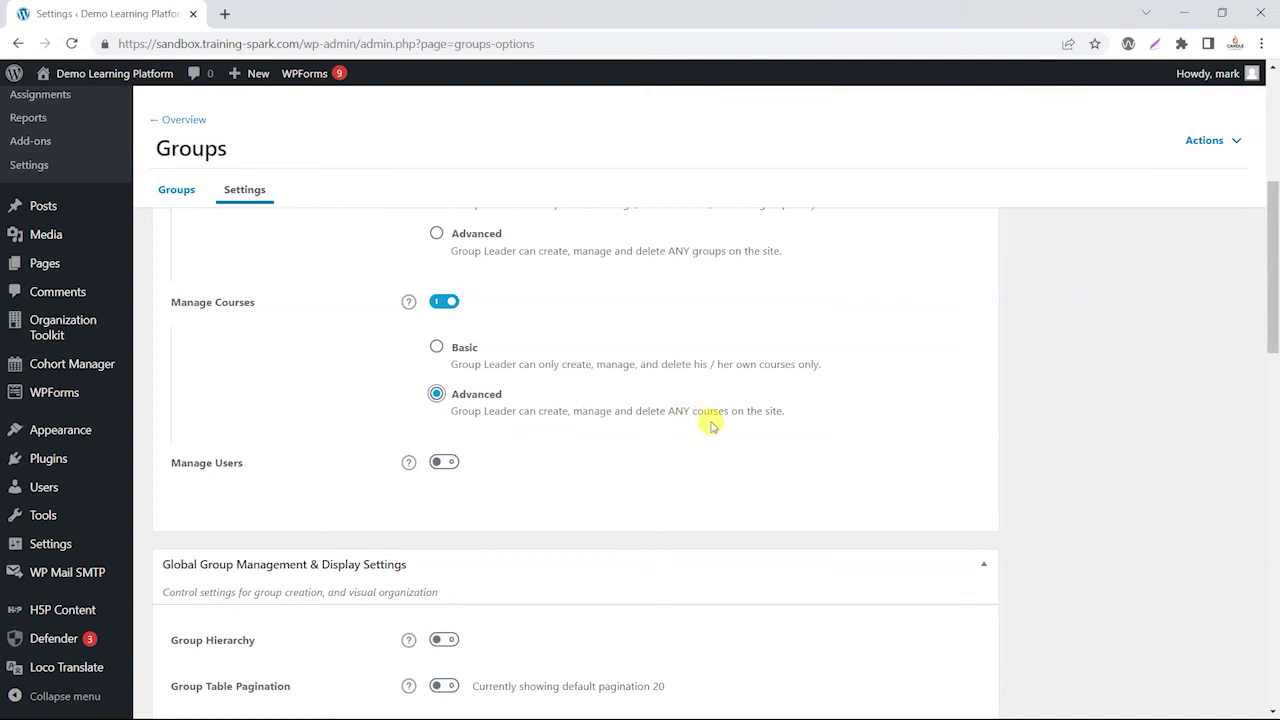
scroll(1100, 370, up, 4)
click(1205, 338)
click(1210, 338)
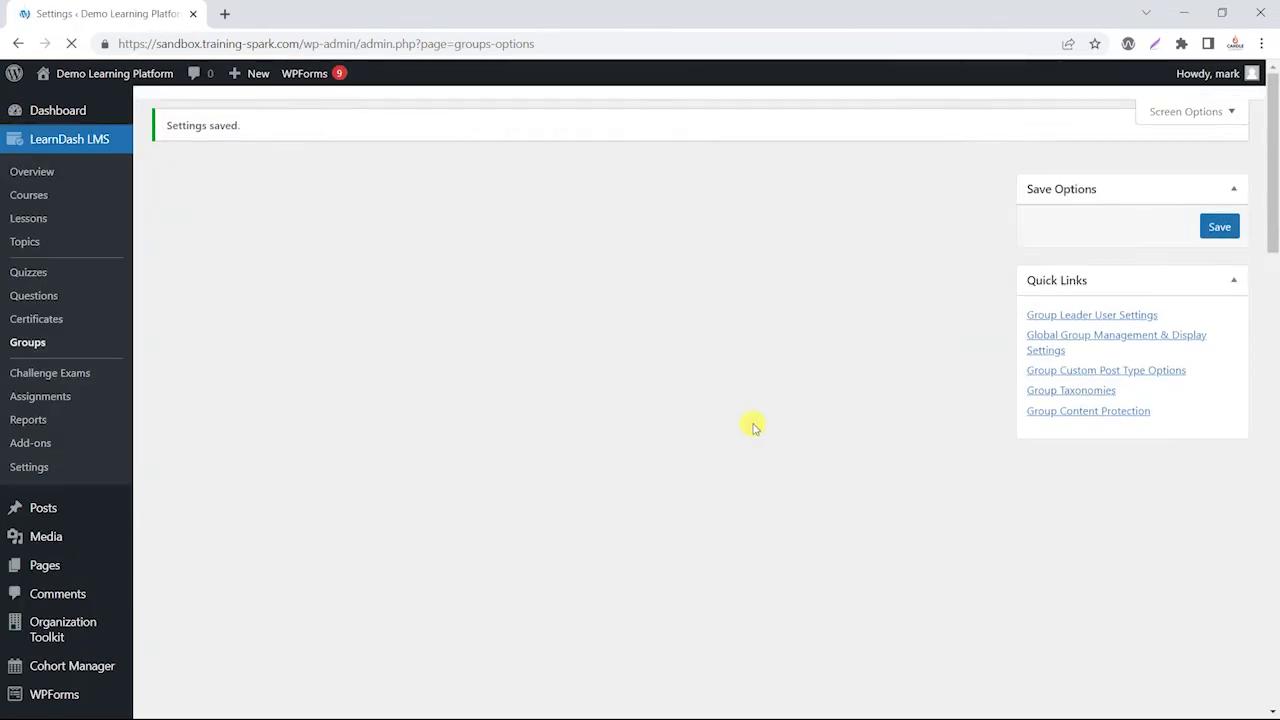
- Switch to the group leader's incognito window, reload the groups page and open the LearnDash courses list
key(alt+Tab)
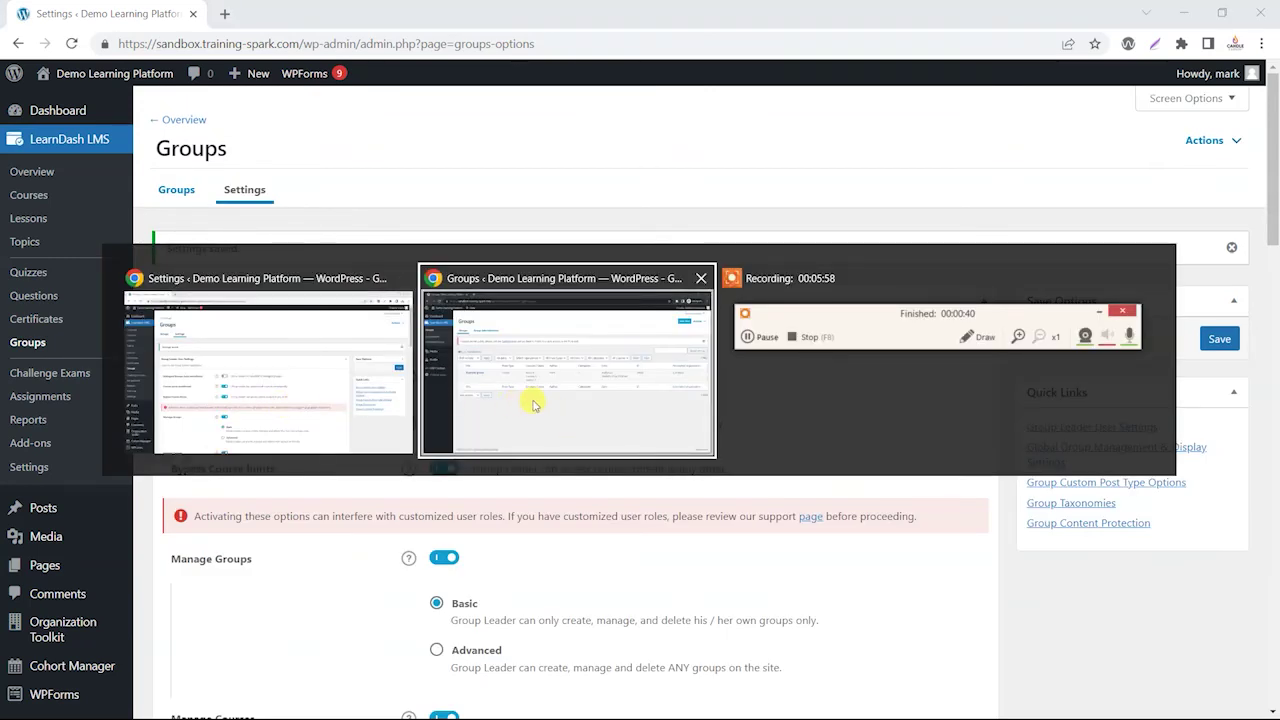
click(71, 43)
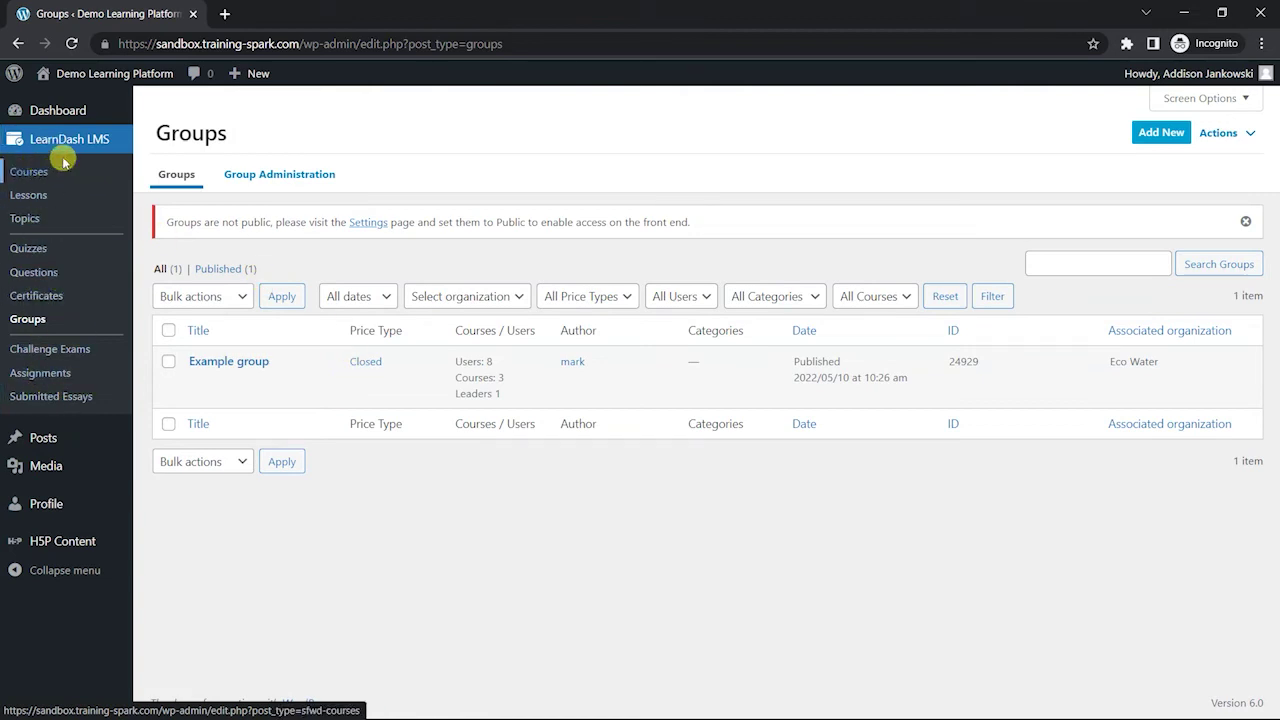
click(38, 173)
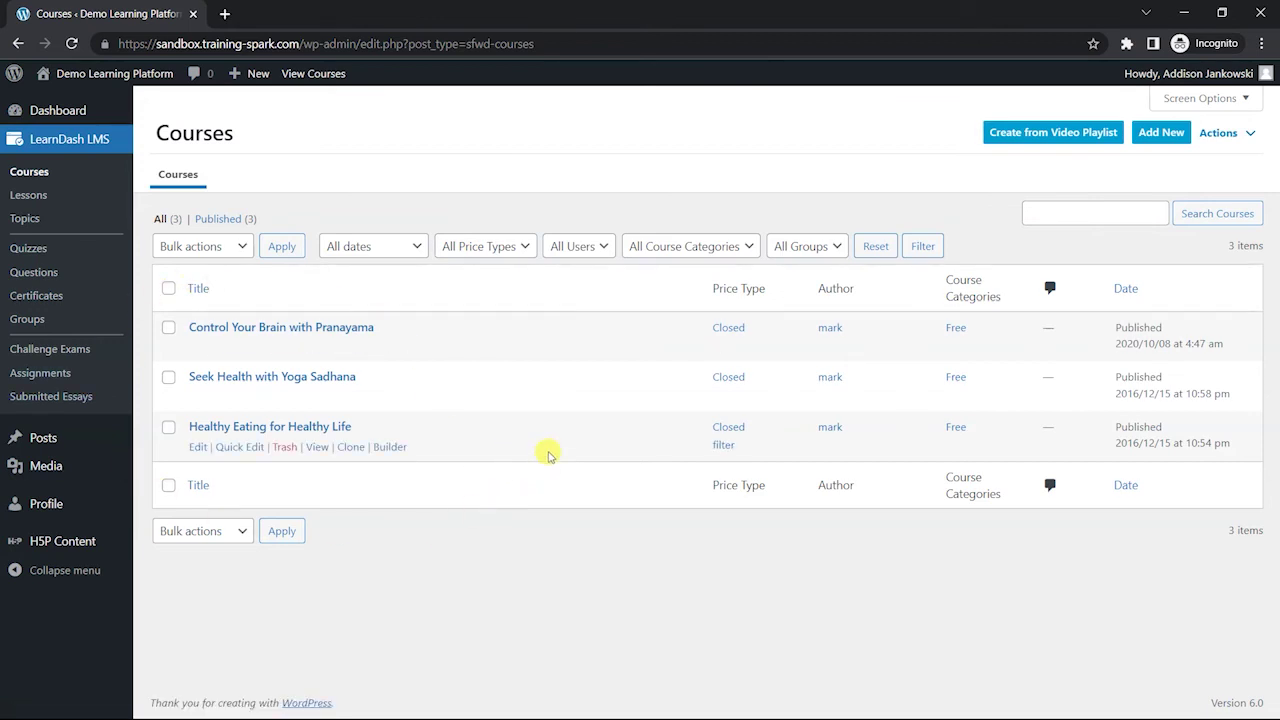
- In the administrator's browser window, enable Manage Users for group leaders at the Advanced level and save the settings
key(alt+Tab)
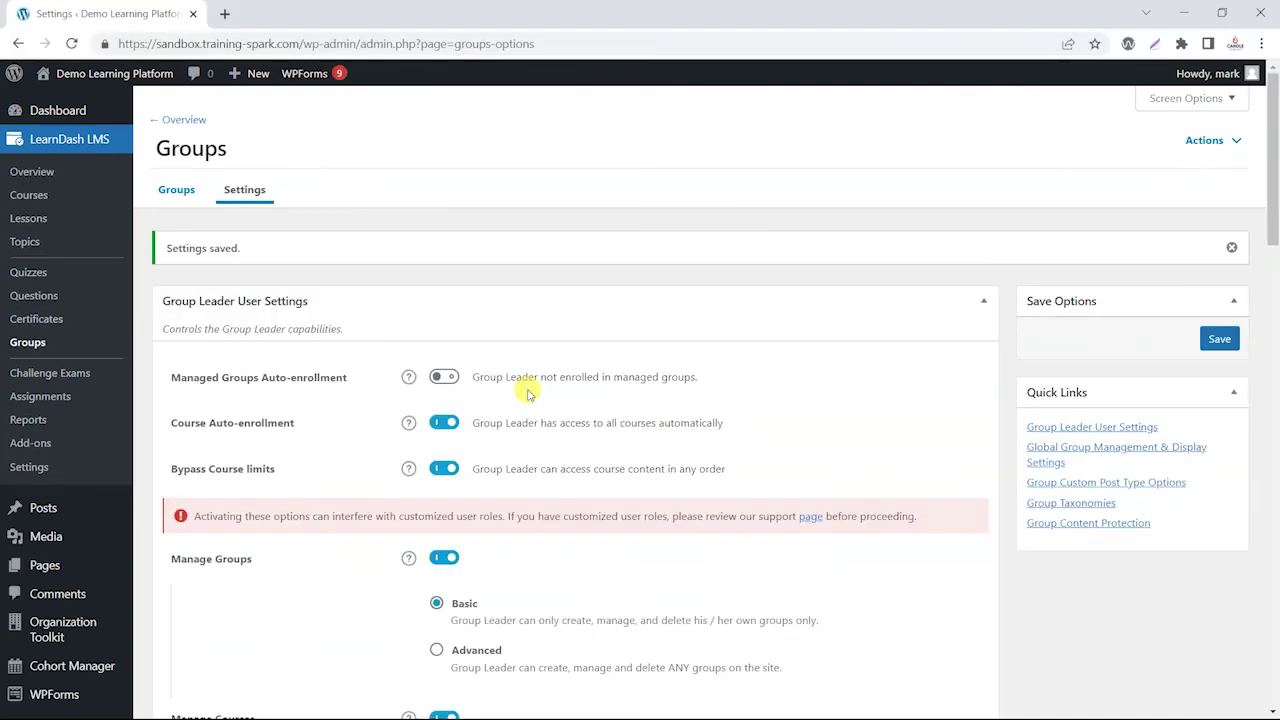
scroll(576, 452, down, 3)
click(445, 462)
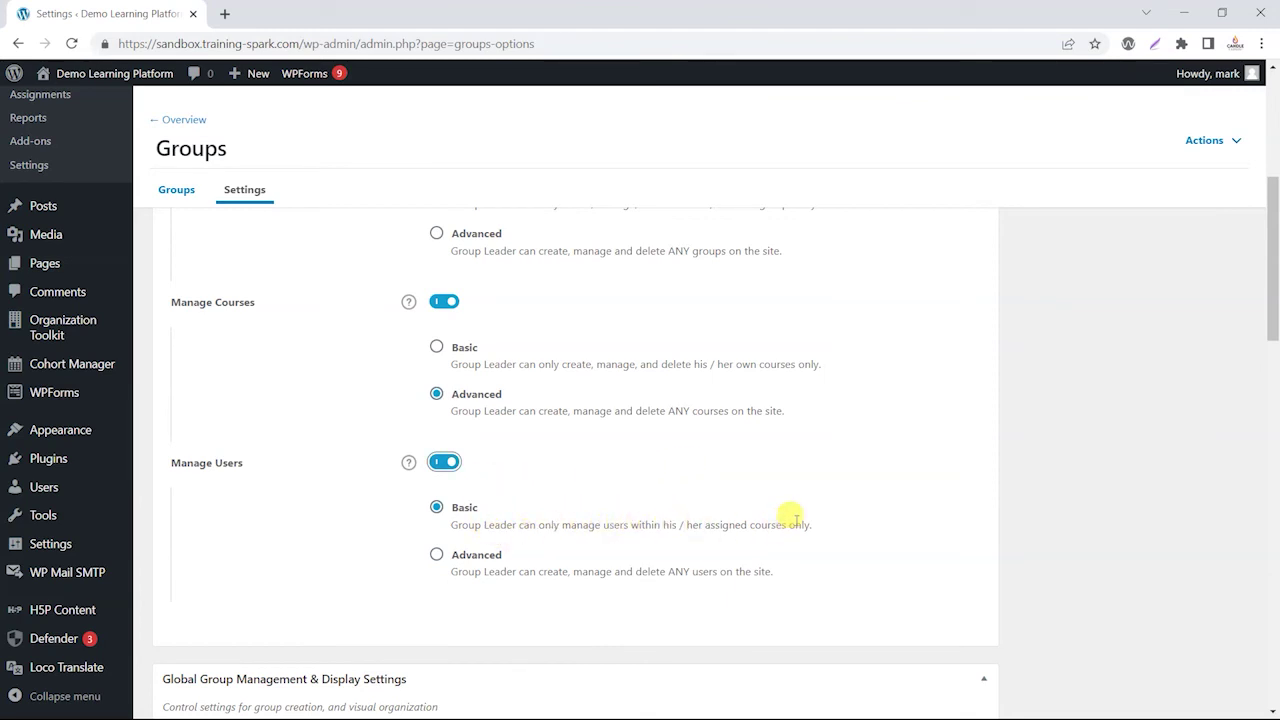
click(436, 556)
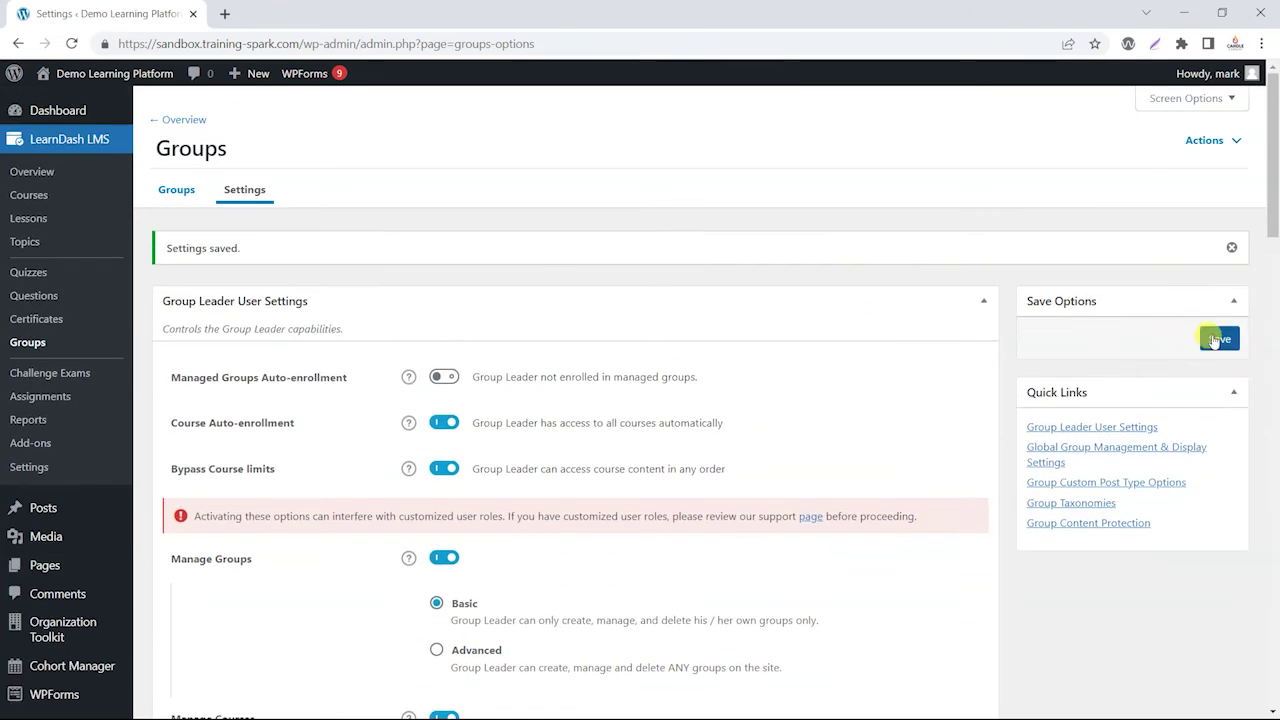
click(1215, 340)
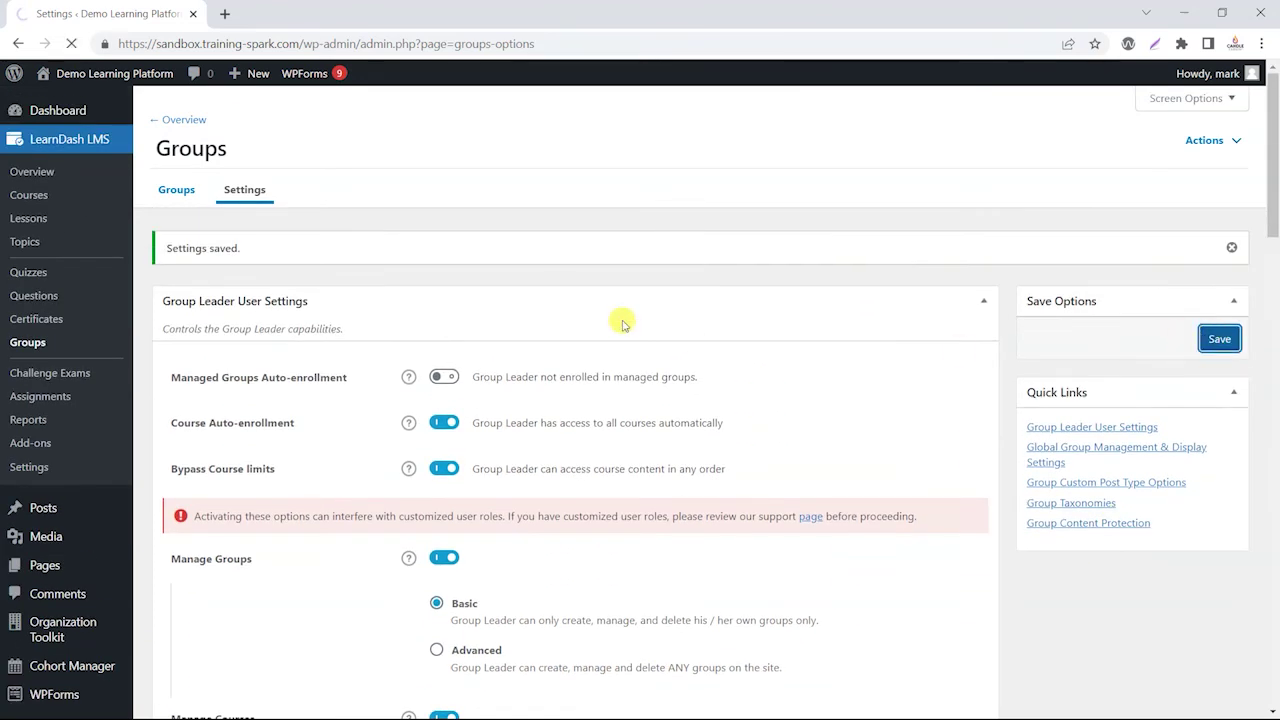
- Switch to the group leader's incognito window, reload the courses page and list all users of the site
key(alt+Tab)
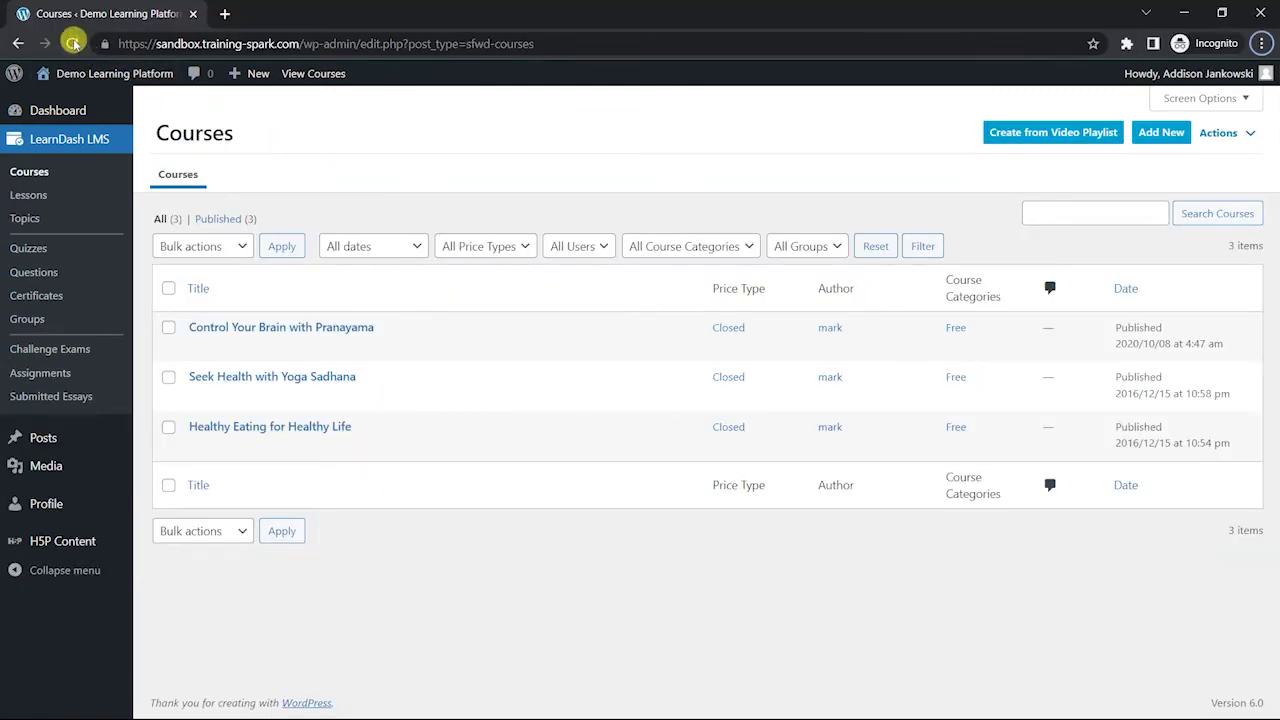
click(73, 43)
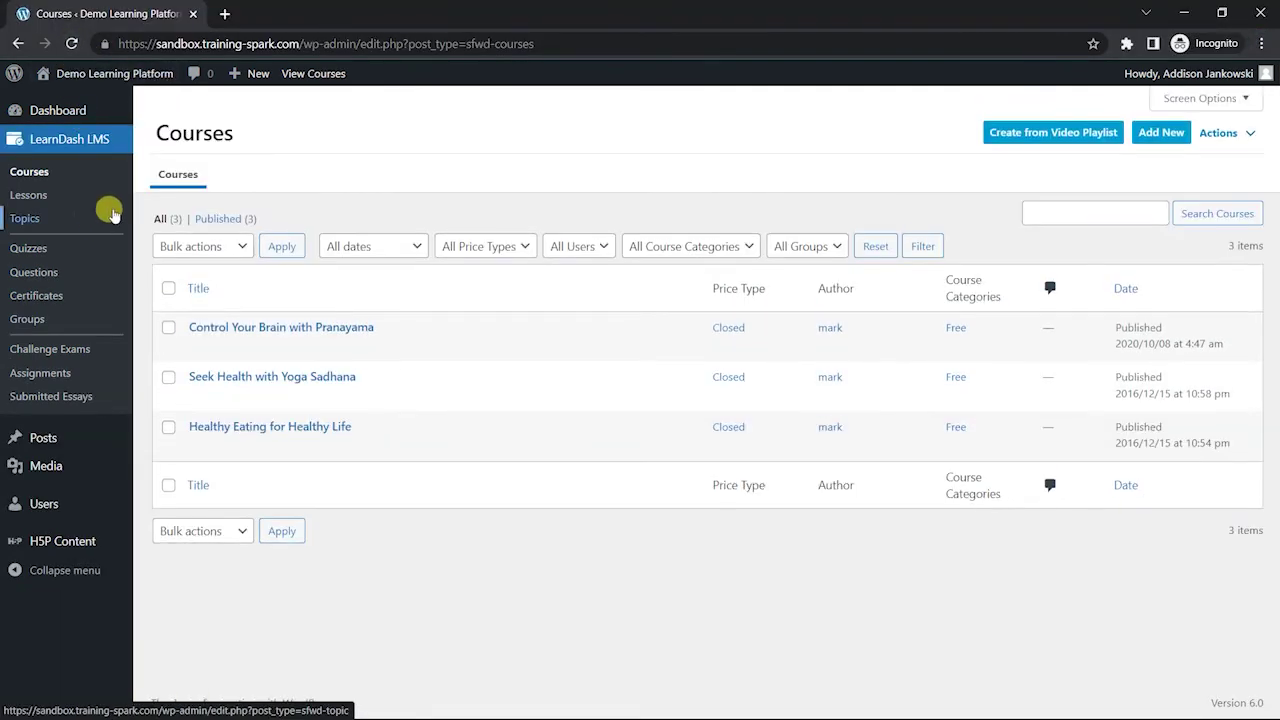
mouse_move(57, 510)
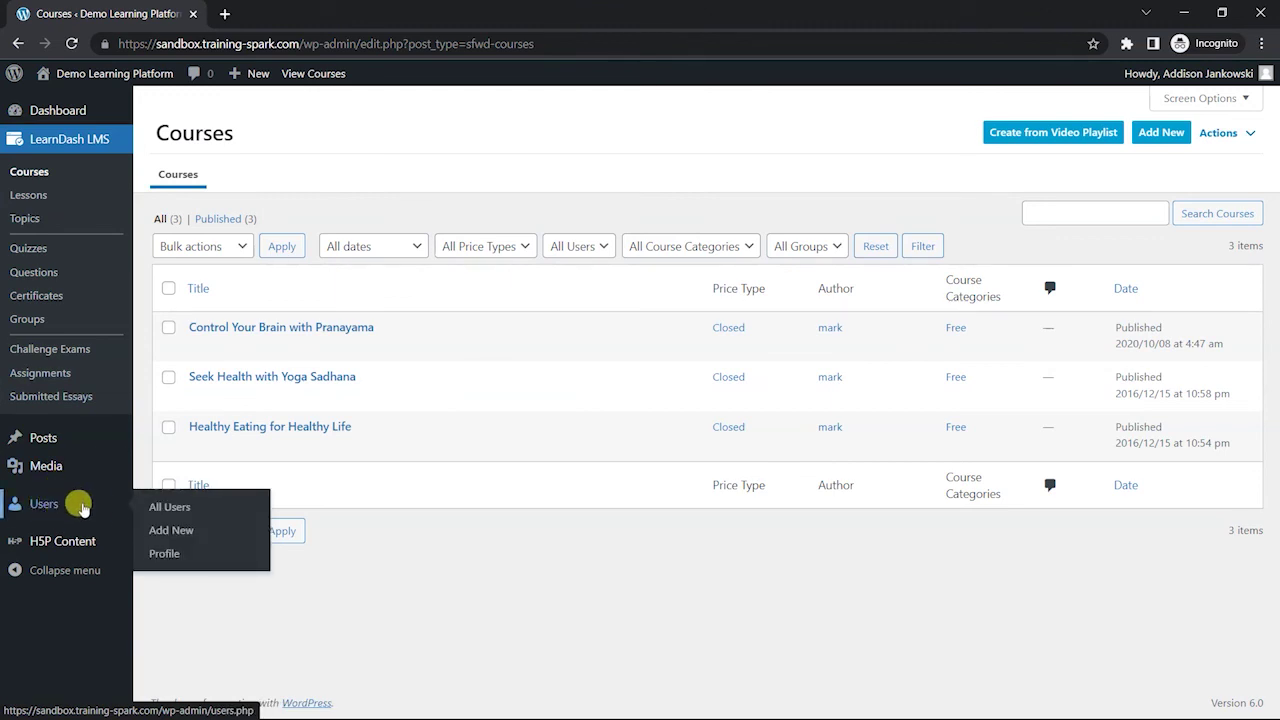
click(158, 506)
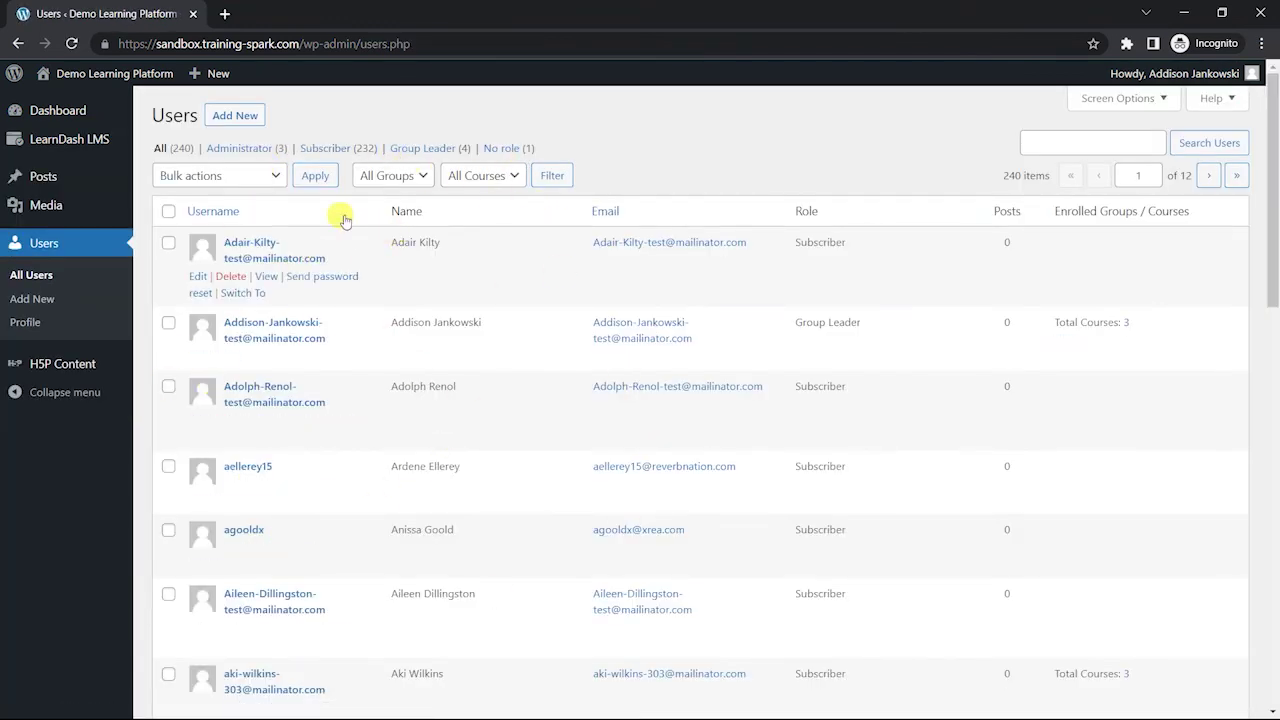
- Open the first listed user's edit page, look through its fields and return to the dashboard
click(196, 277)
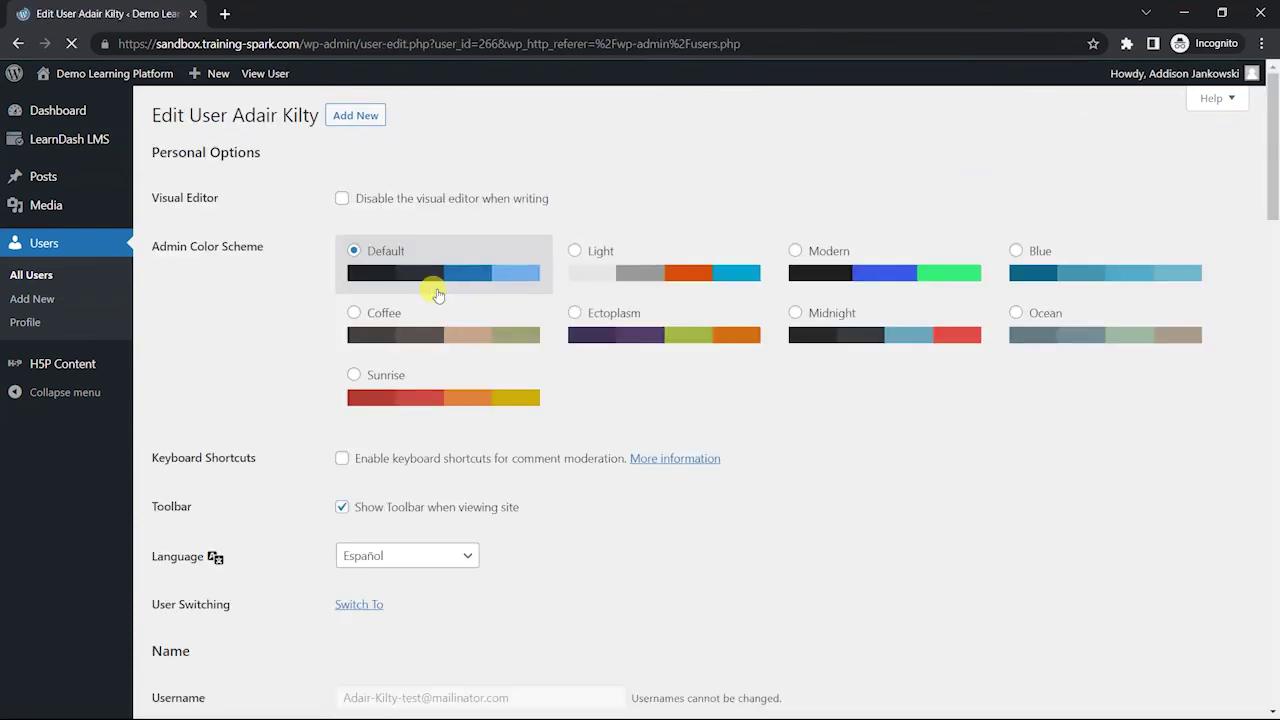
scroll(611, 434, down, 5)
scroll(771, 539, up, 5)
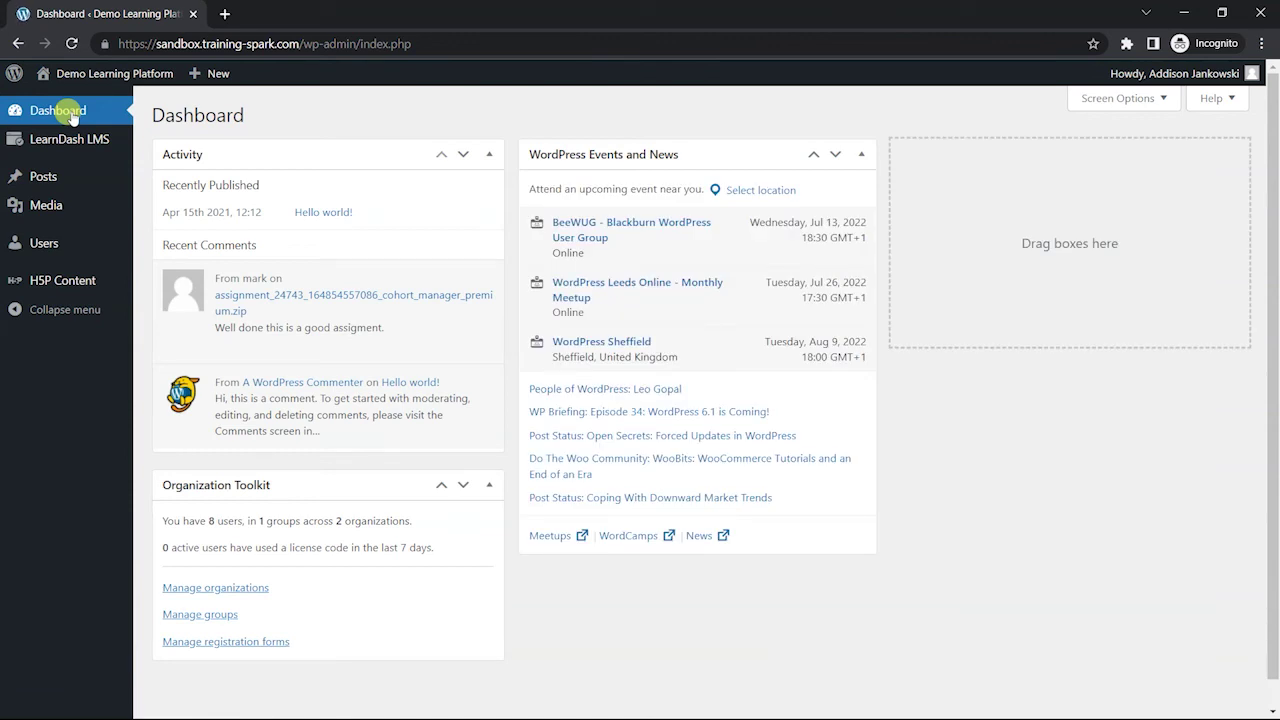
- Check which LearnDash LMS sections the group leader can reach and reopen the users list
mouse_move(72, 139)
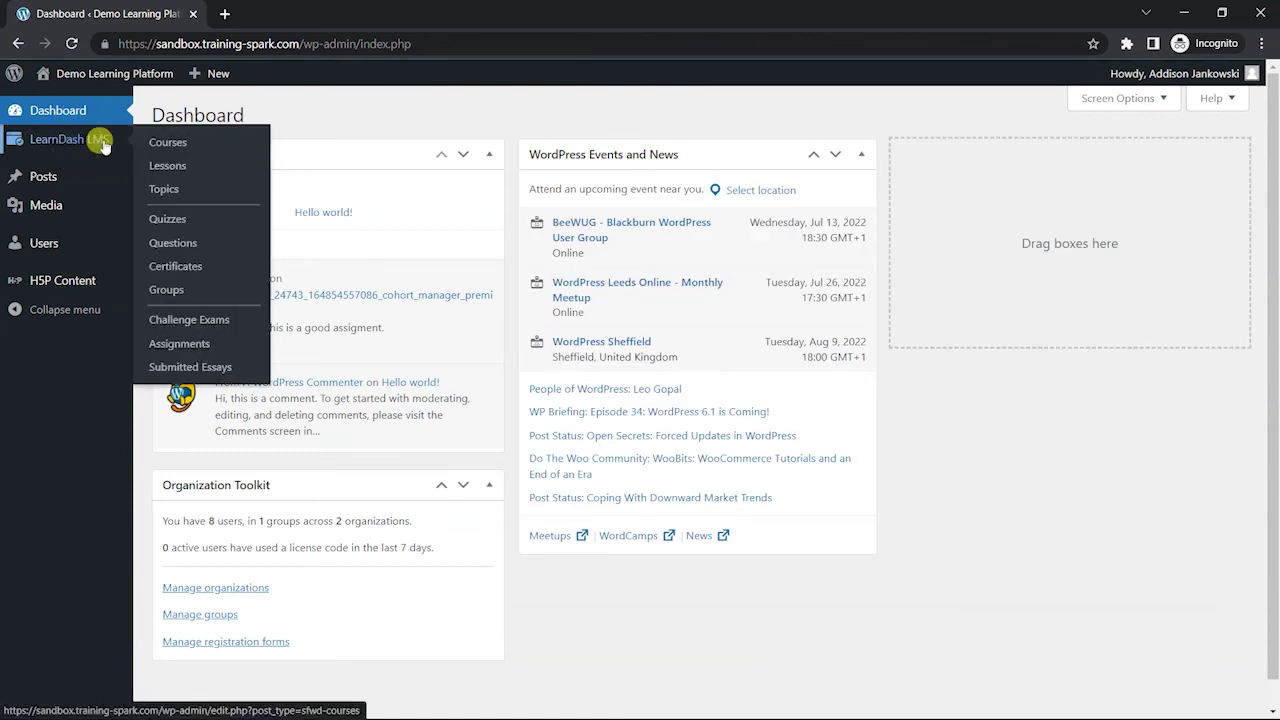
click(57, 250)
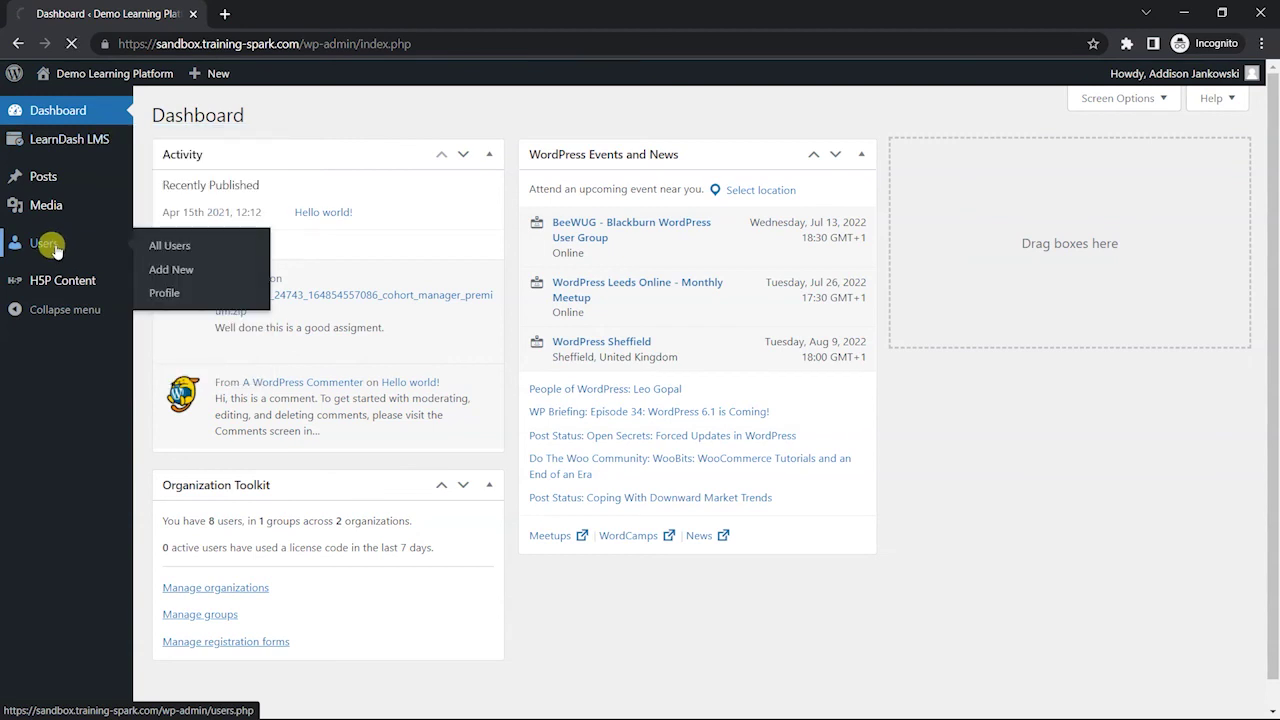